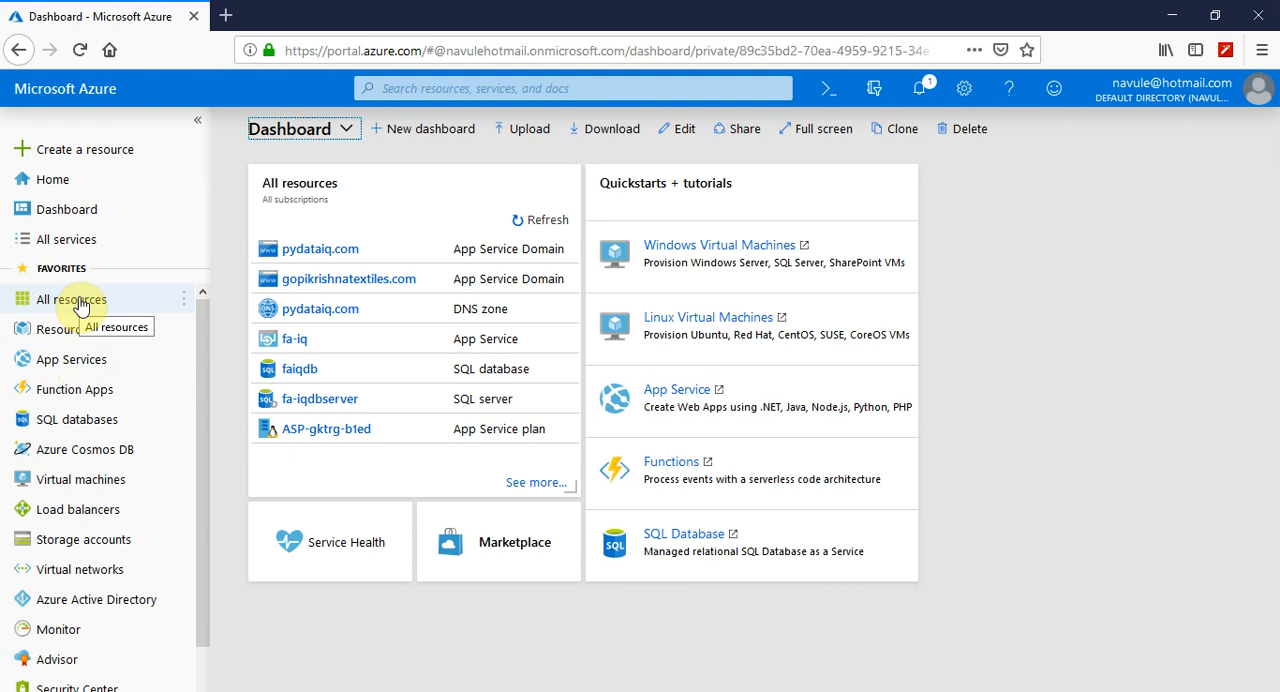
Search all services for "ssl" and open App Service Certificates
left_click(78, 253)
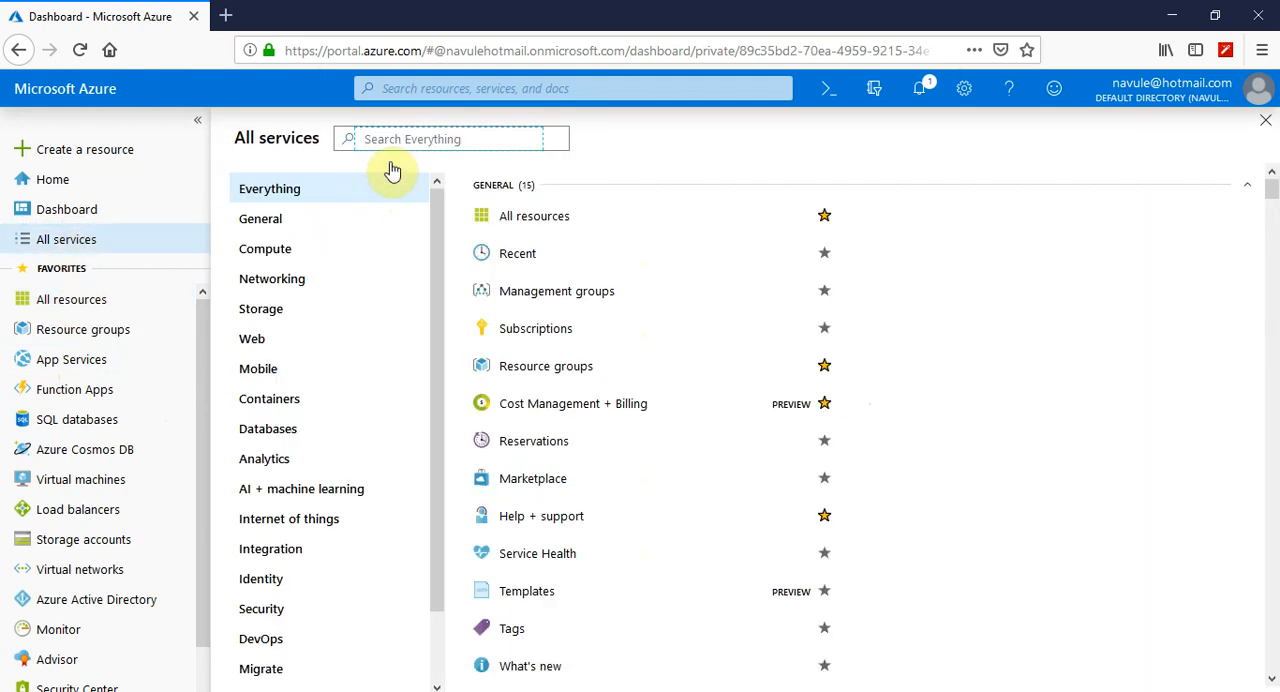
left_click(408, 137)
type("ss")
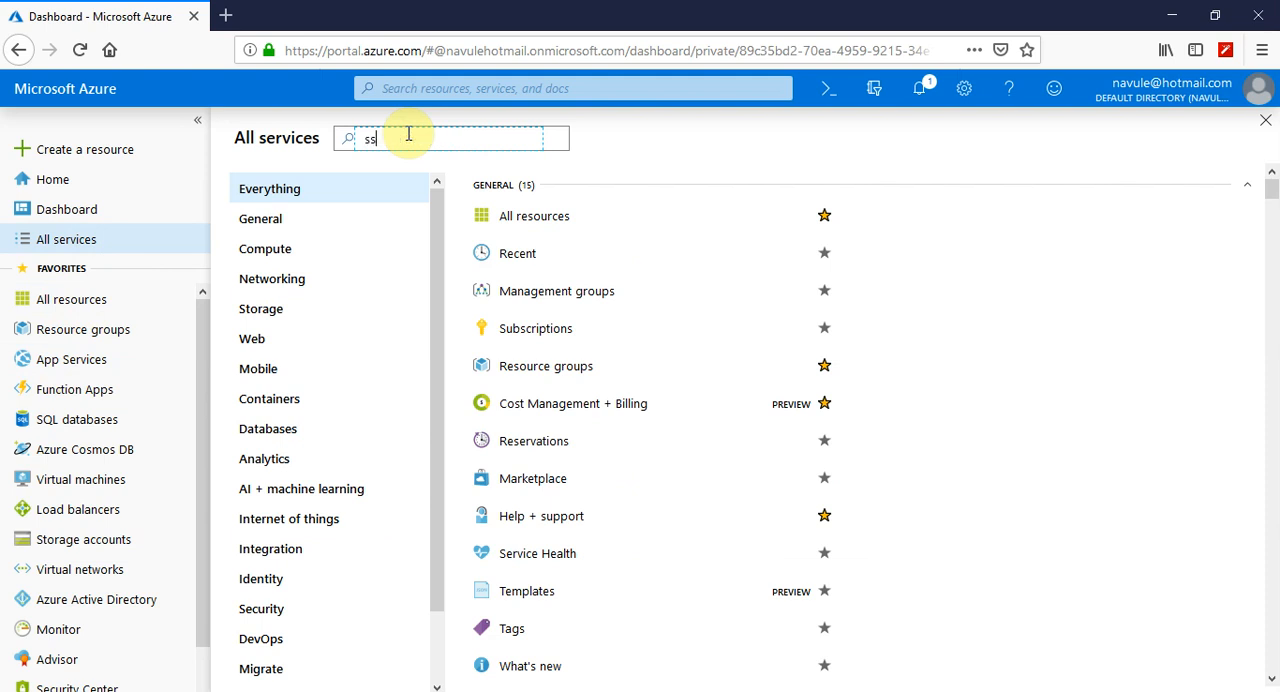
type("l")
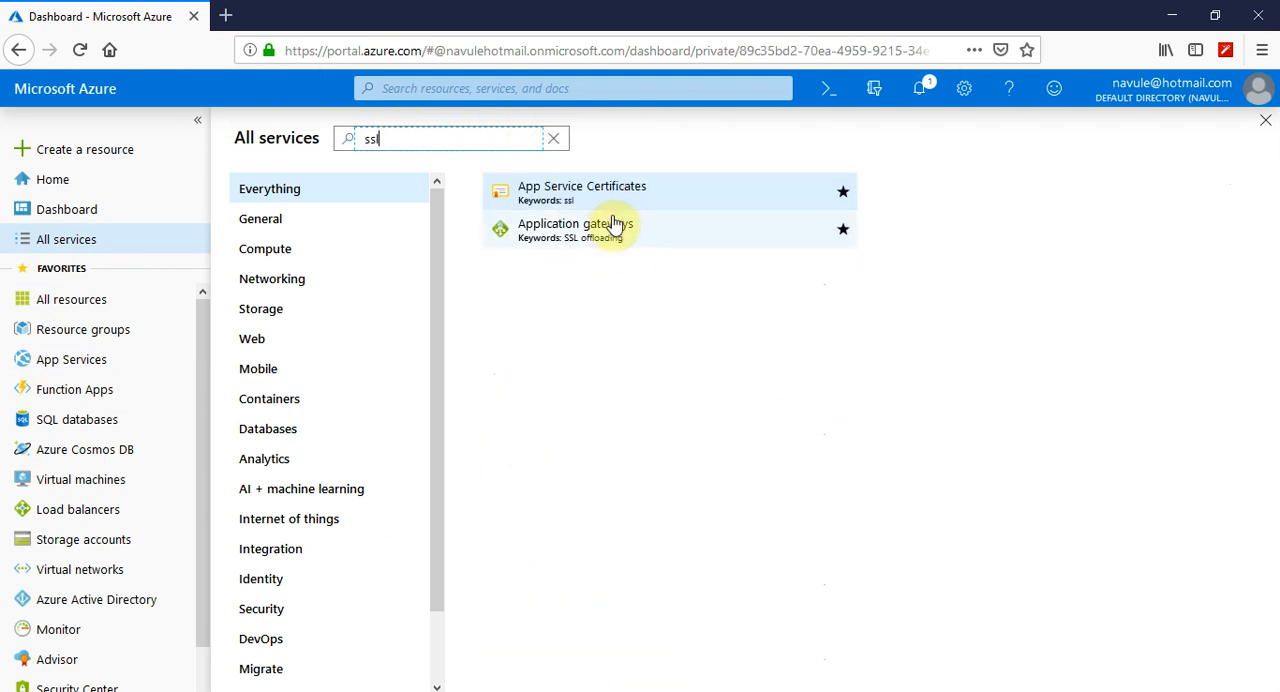
left_click(557, 195)
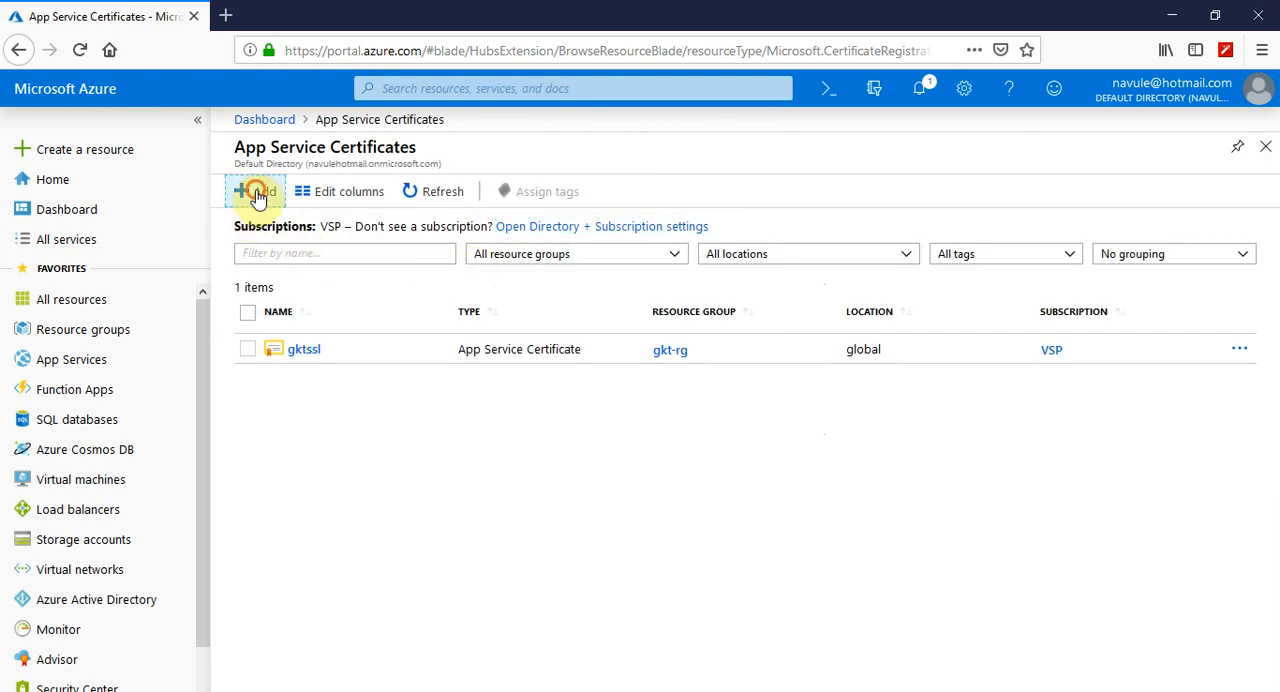
Start adding a new App Service certificate and name it pydataiq-cert
left_click(258, 195)
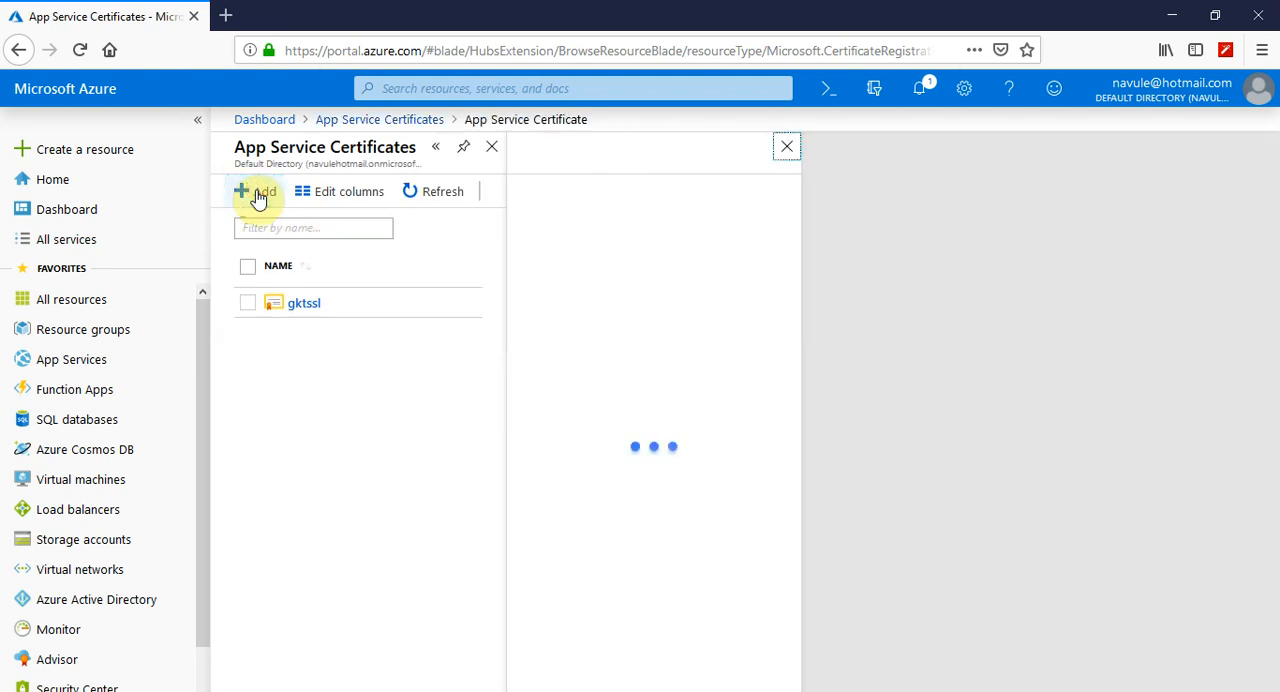
left_click(574, 215)
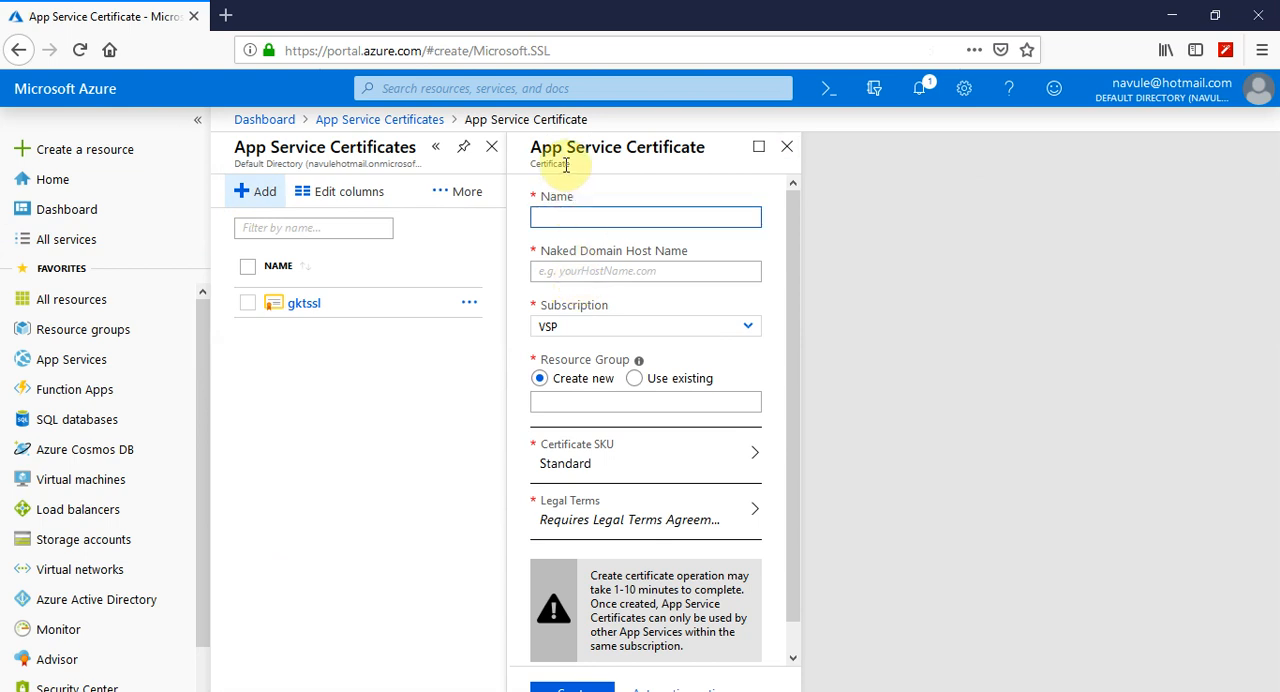
left_click(591, 221)
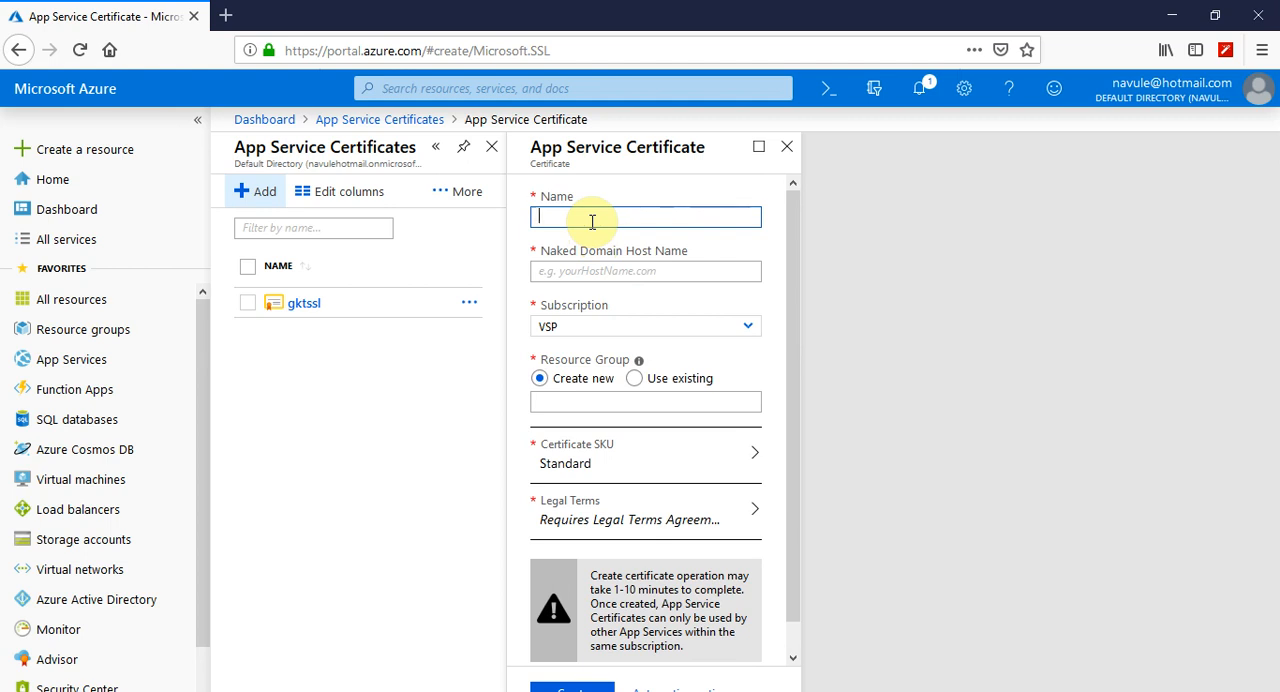
type("pydataiq-cert")
key("Tab")
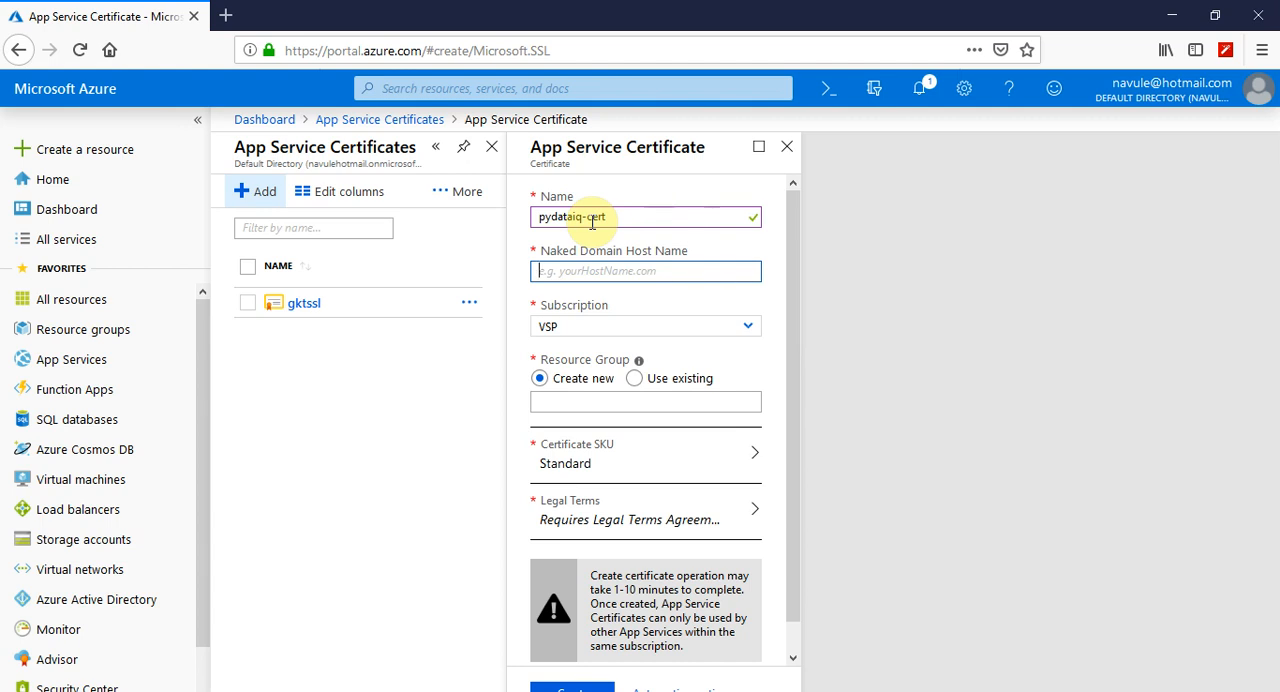
Set the certificate's naked domain host name to pydataiq.com
type("pydata")
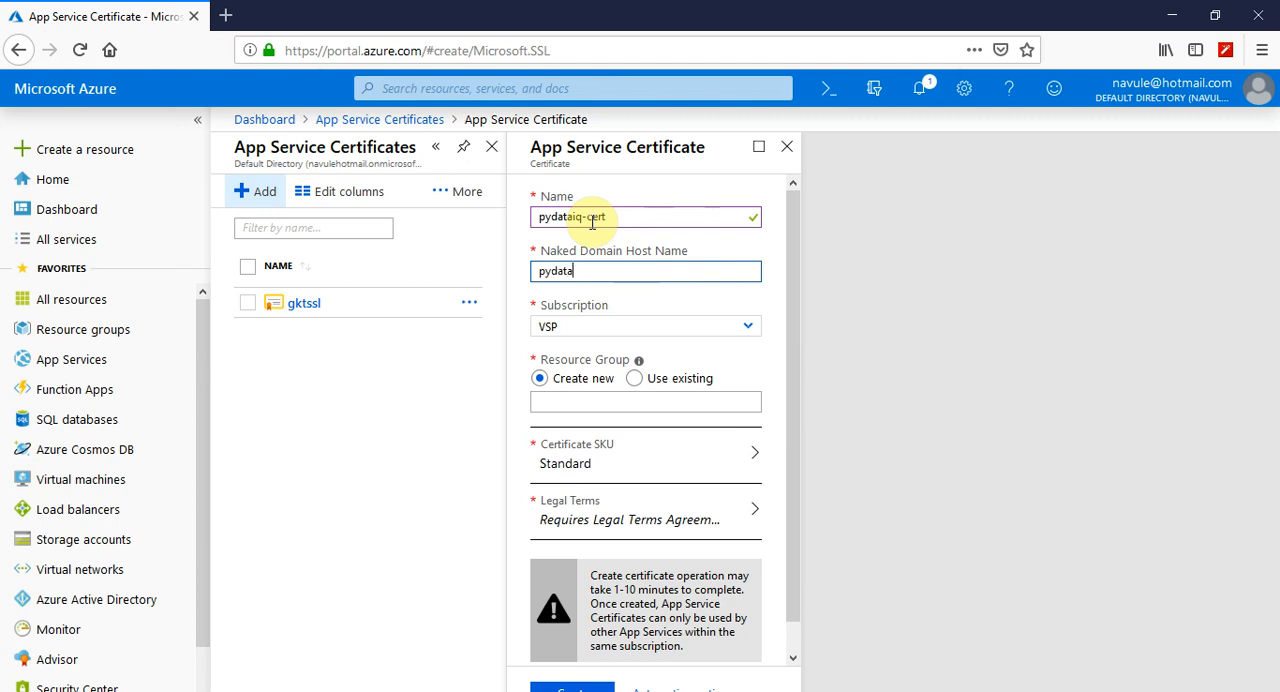
type("iq.com")
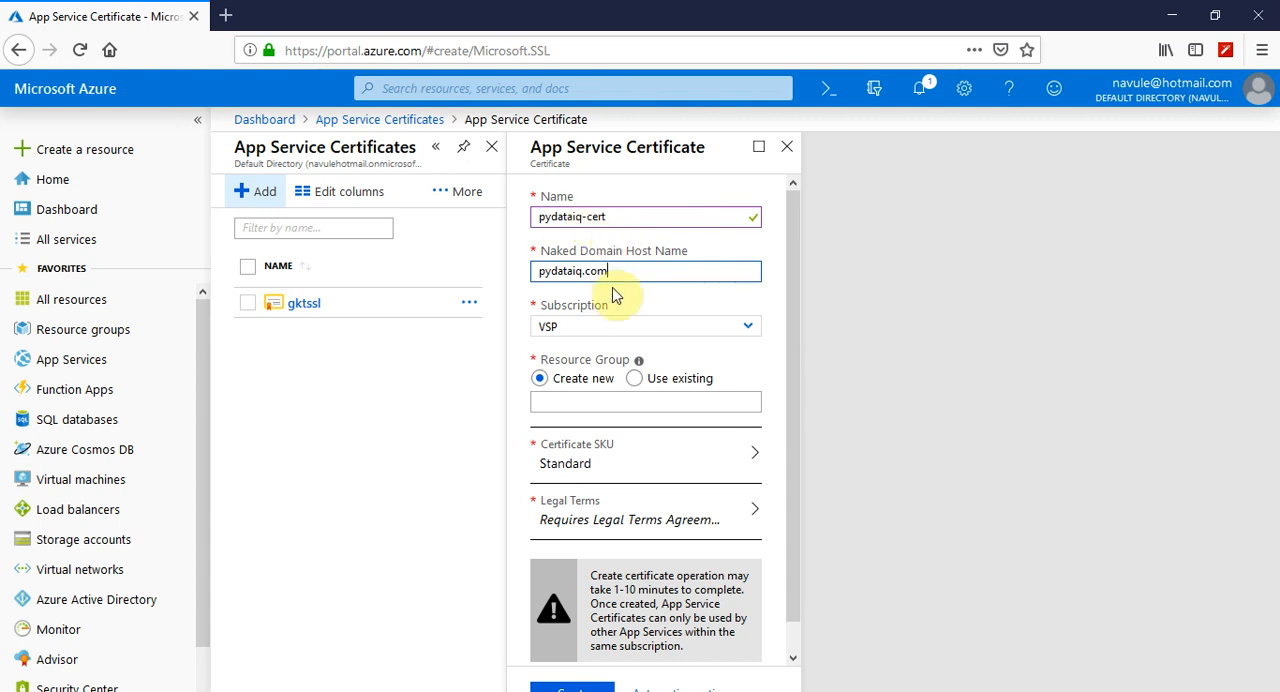
Assign the certificate to the existing resource group pydata-rg
left_click(636, 380)
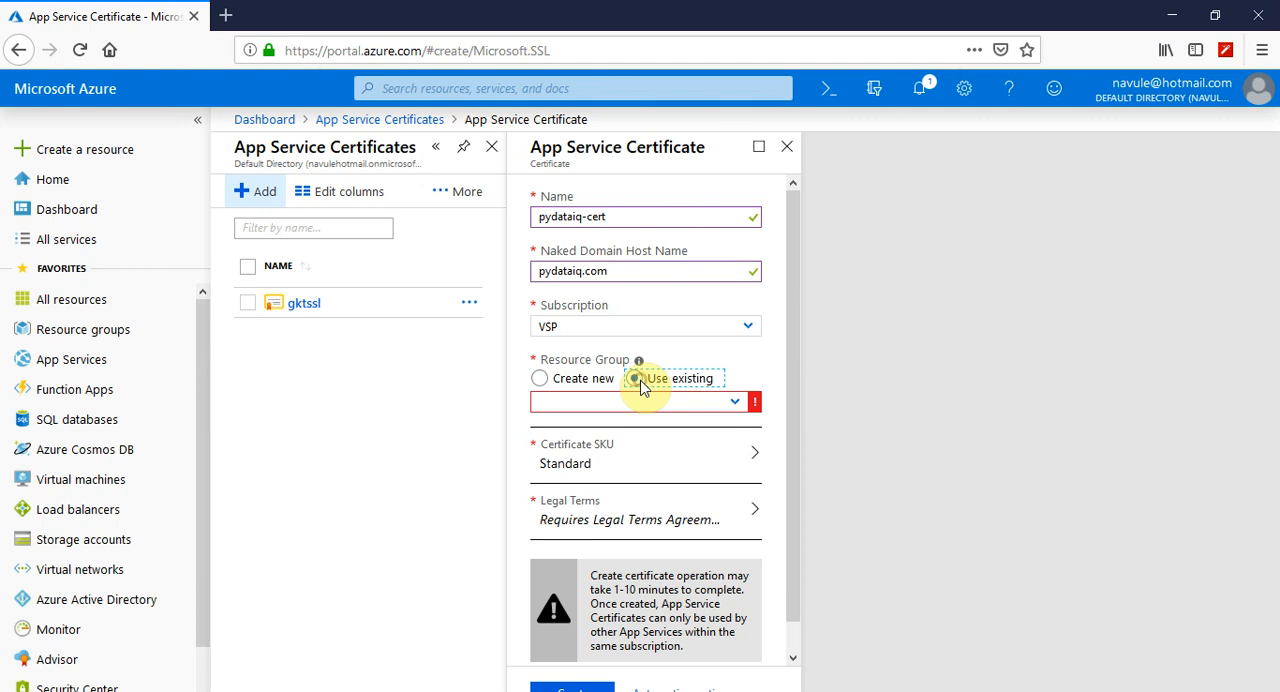
left_click(736, 404)
left_click(596, 478)
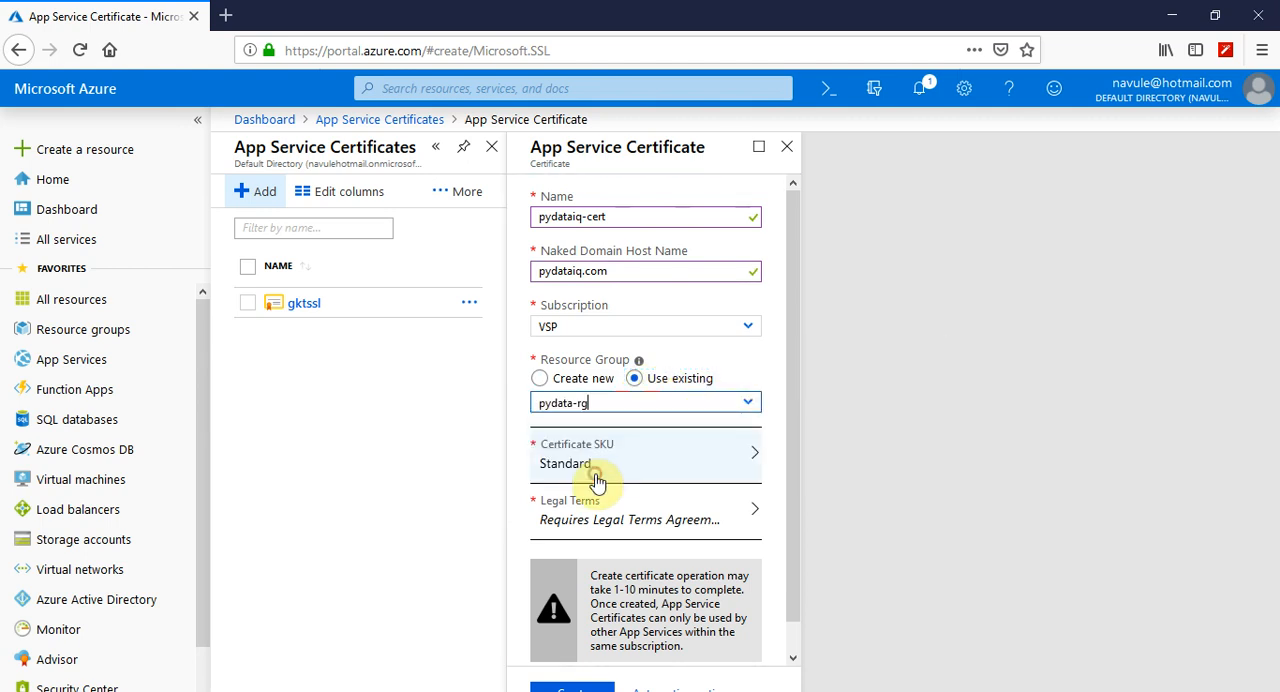
Compare the Standard and Wild Card pricing tiers and choose S1 Standard as the certificate SKU
left_click(585, 466)
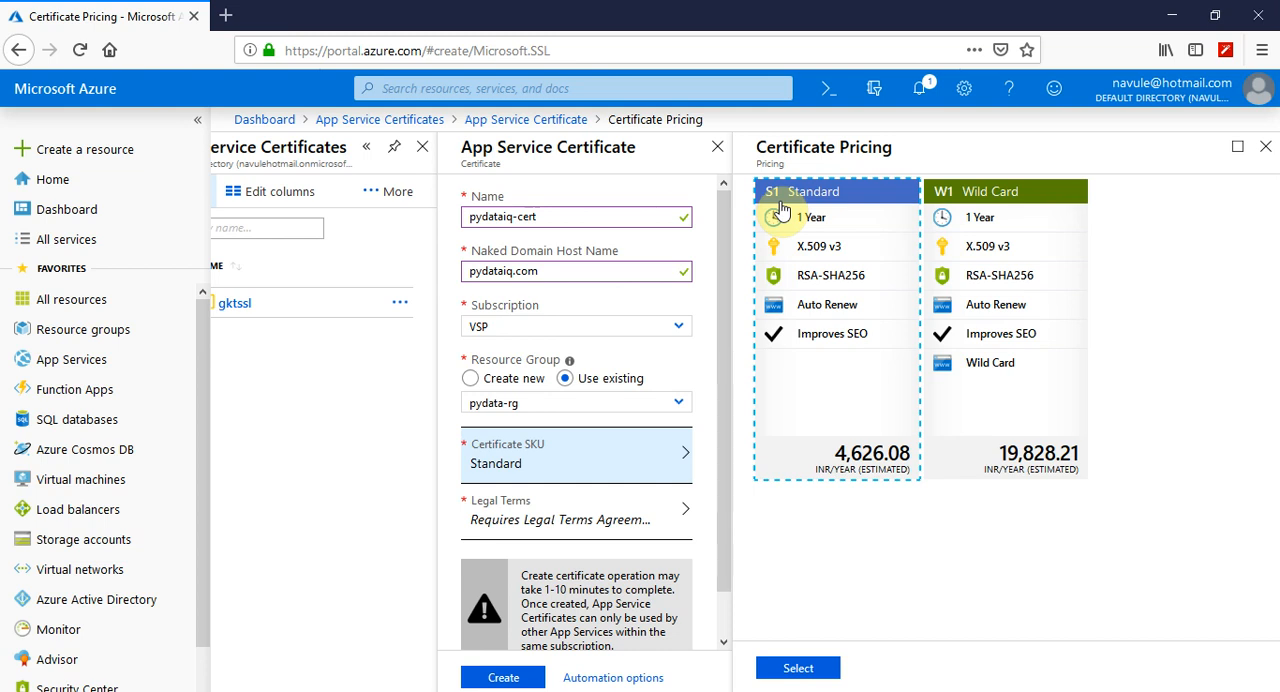
left_click(1001, 305)
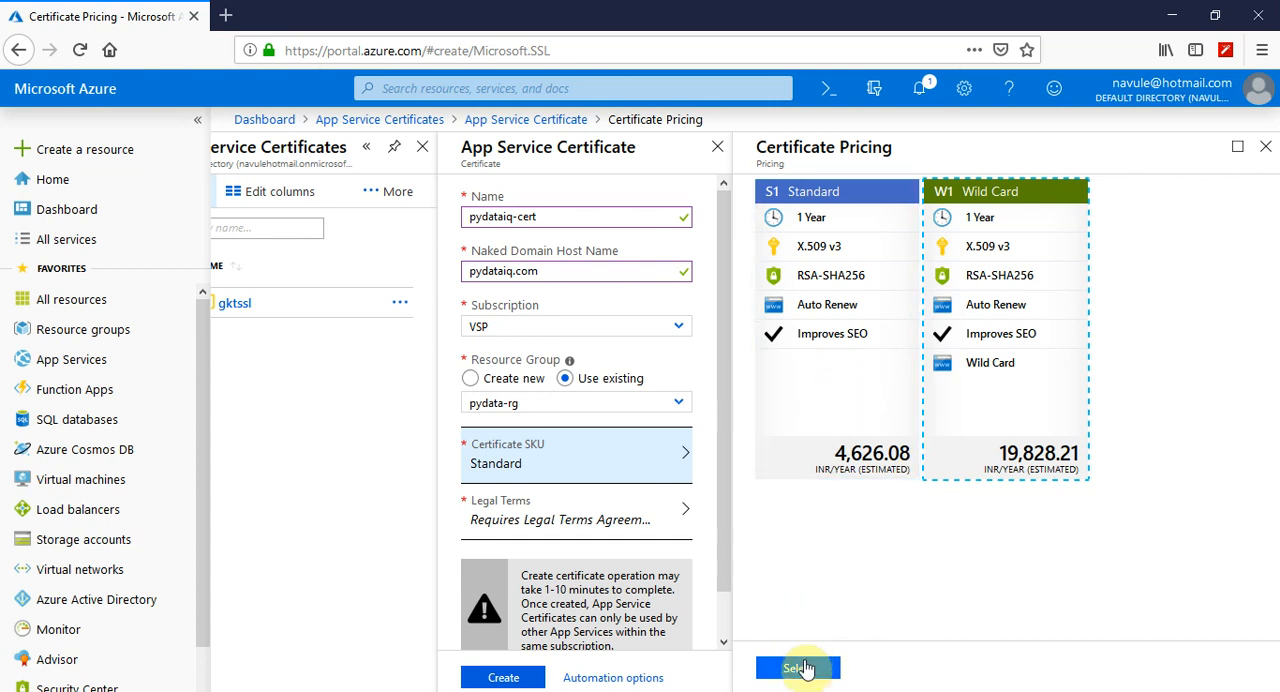
left_click(810, 417)
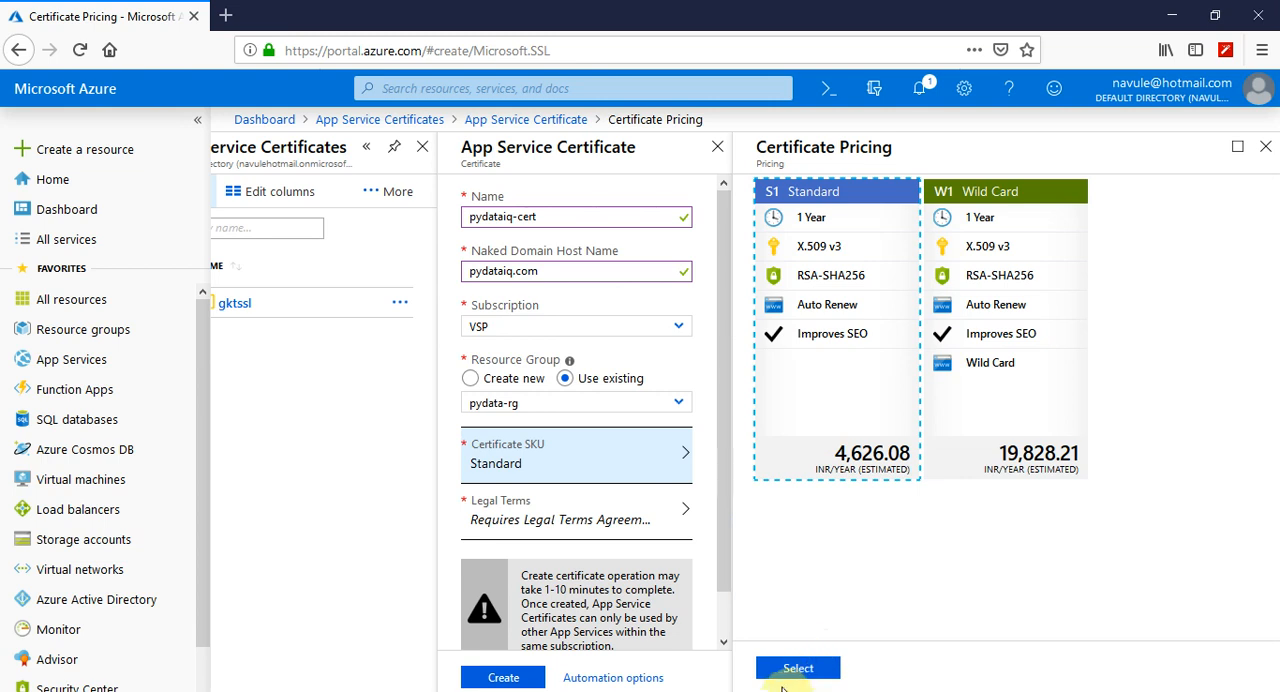
left_click(787, 670)
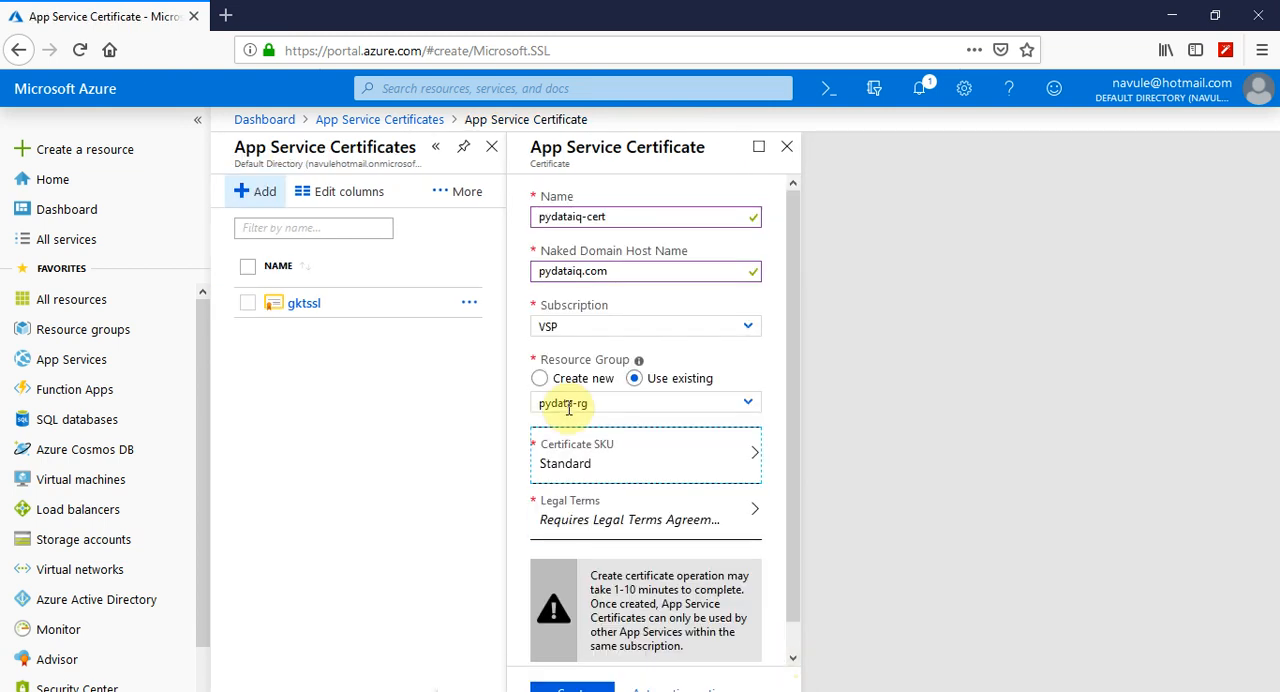
Agree to the legal terms and create the certificate after reviewing the form entries
left_click(623, 529)
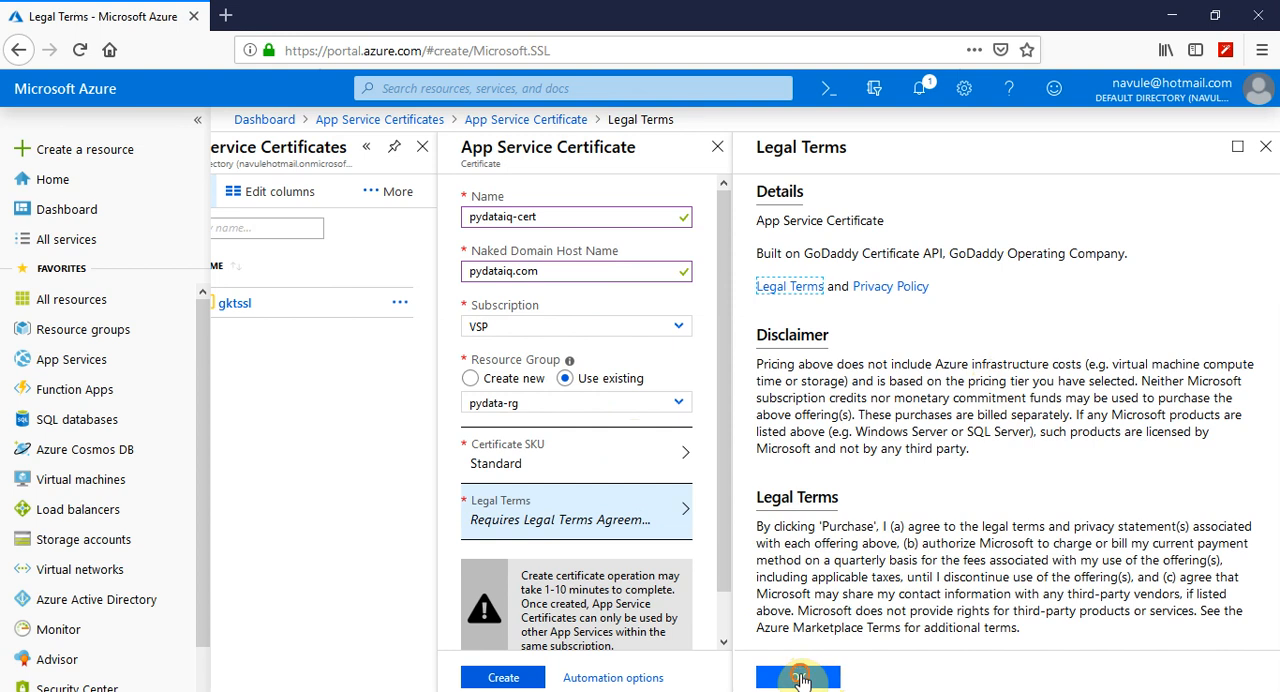
left_click(800, 680)
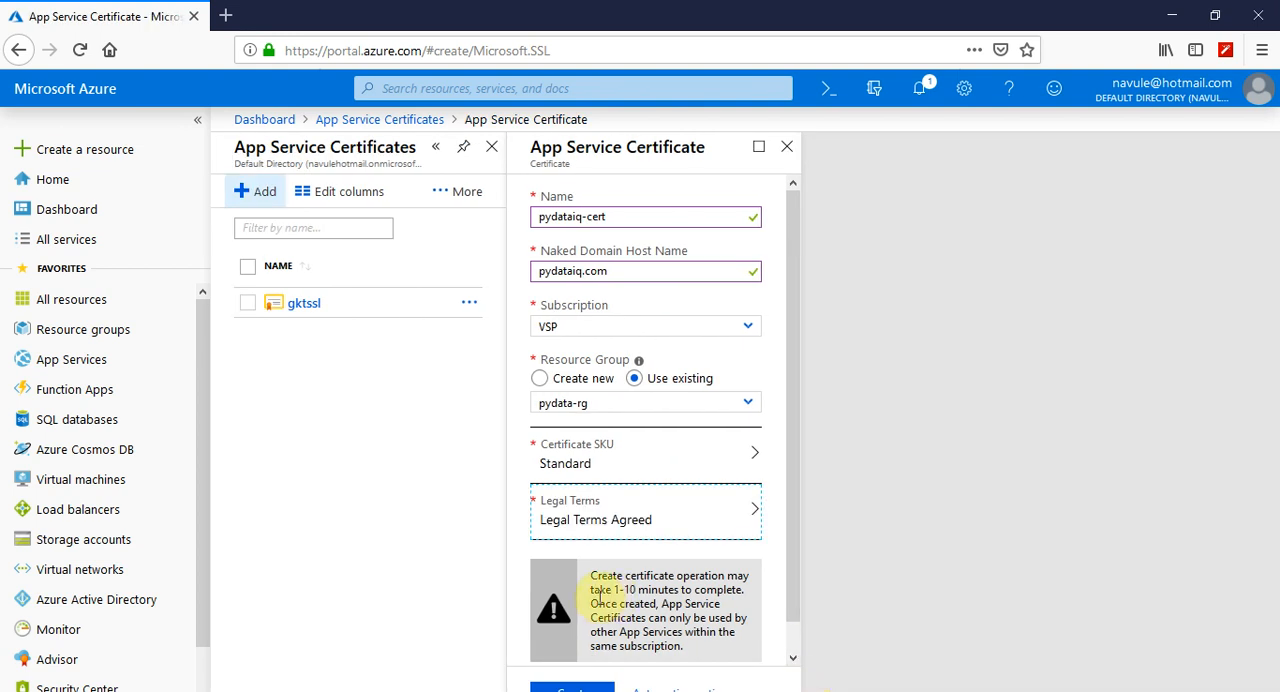
scroll(595, 565, "down", 1)
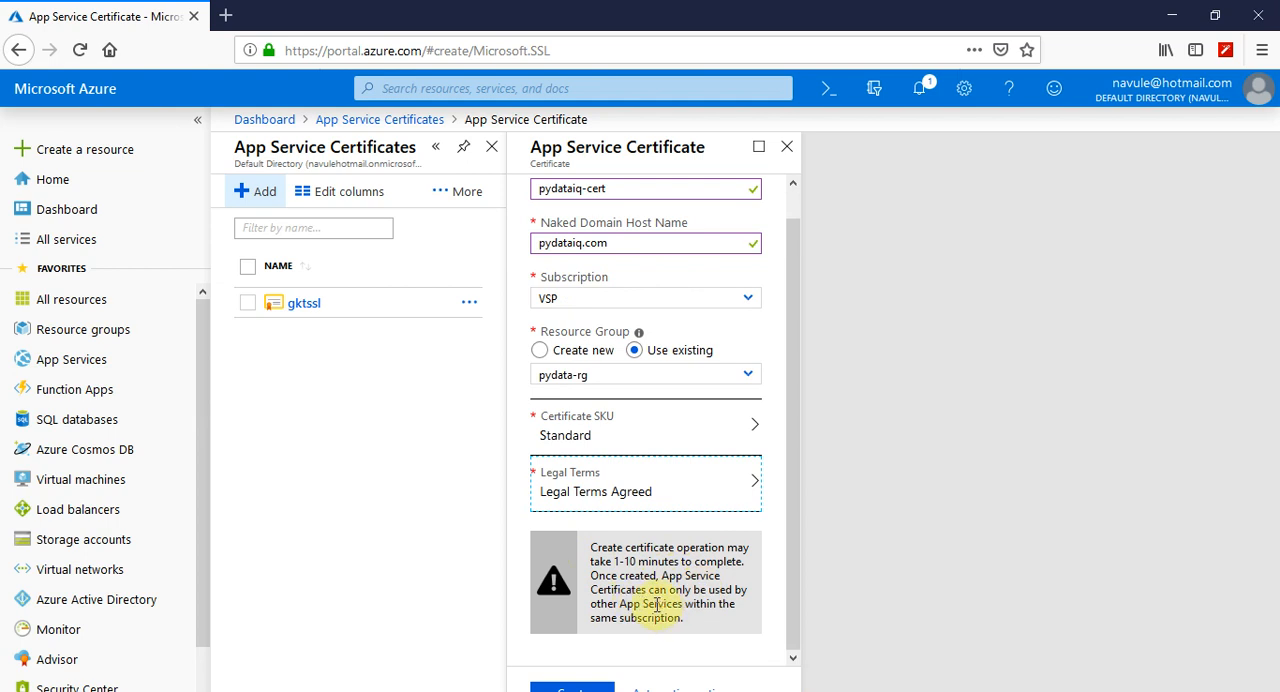
scroll(656, 602, "up", 1)
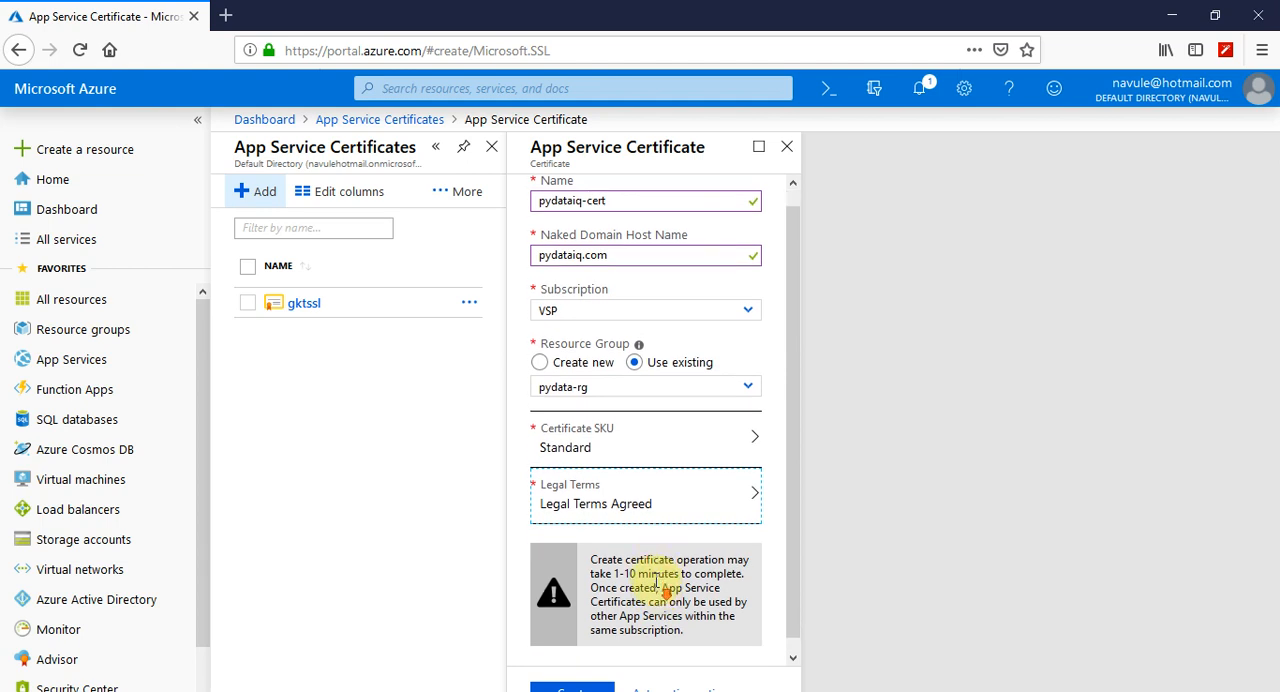
scroll(656, 588, "down", 1)
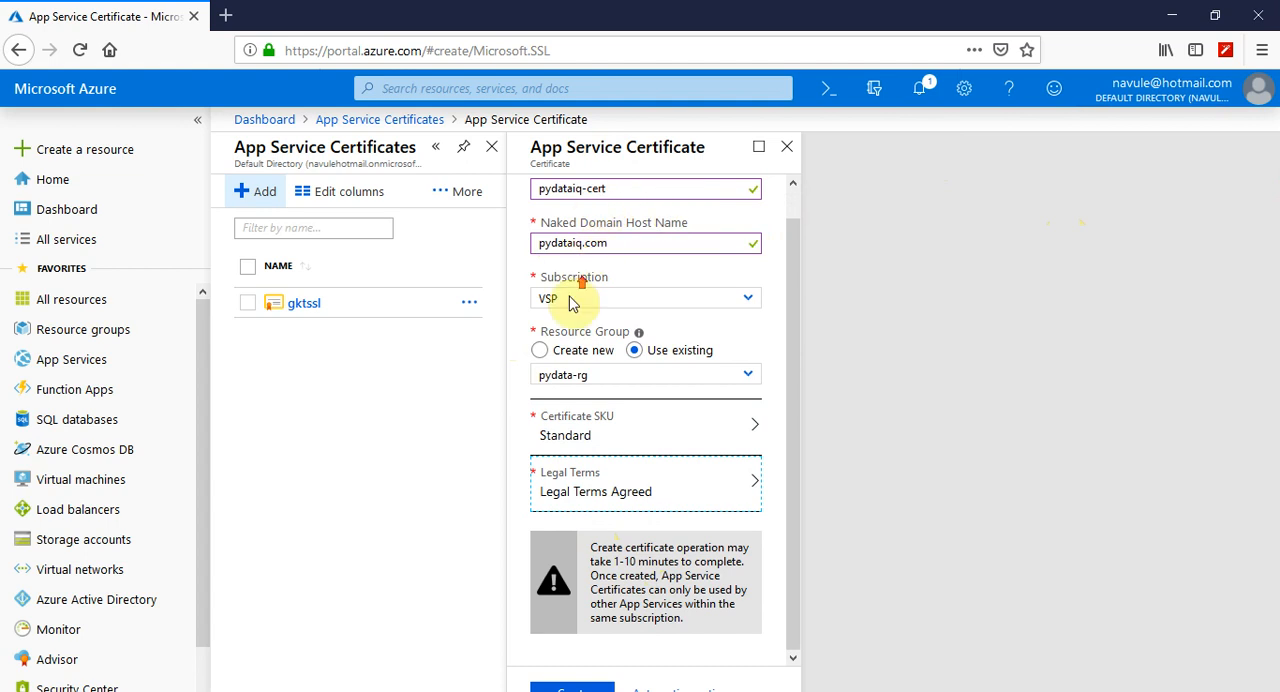
scroll(565, 255, "up", 1)
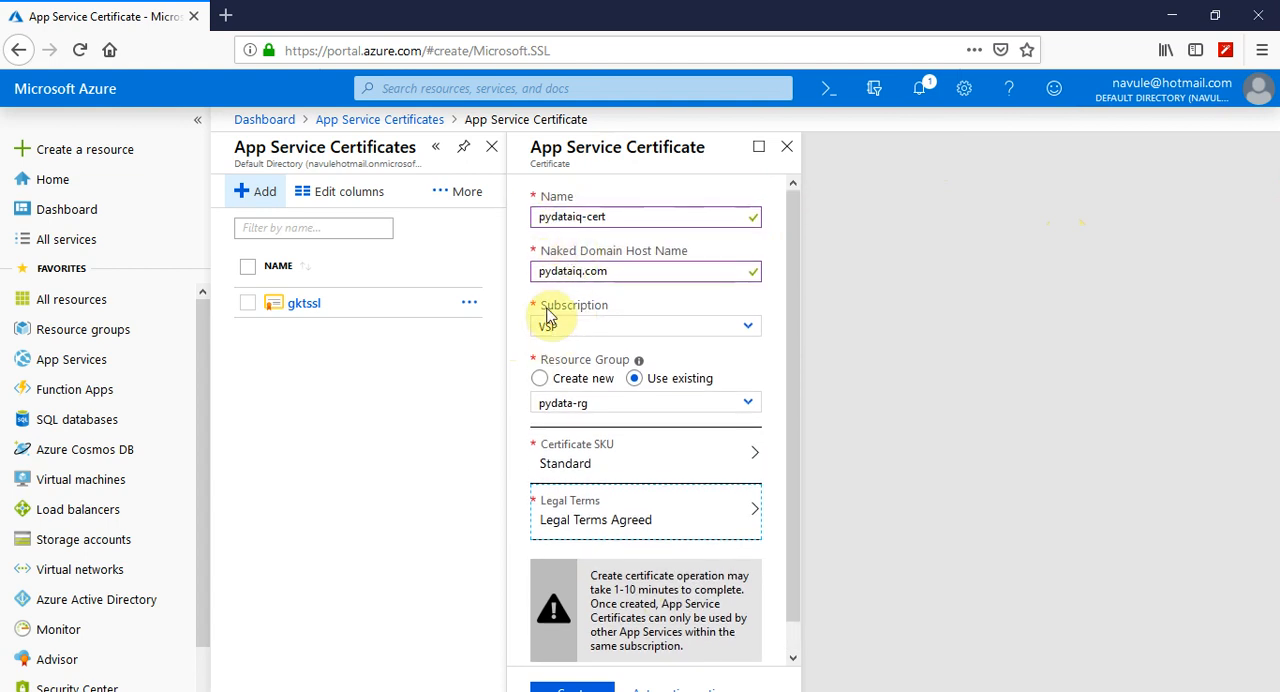
scroll(575, 585, "down", 1)
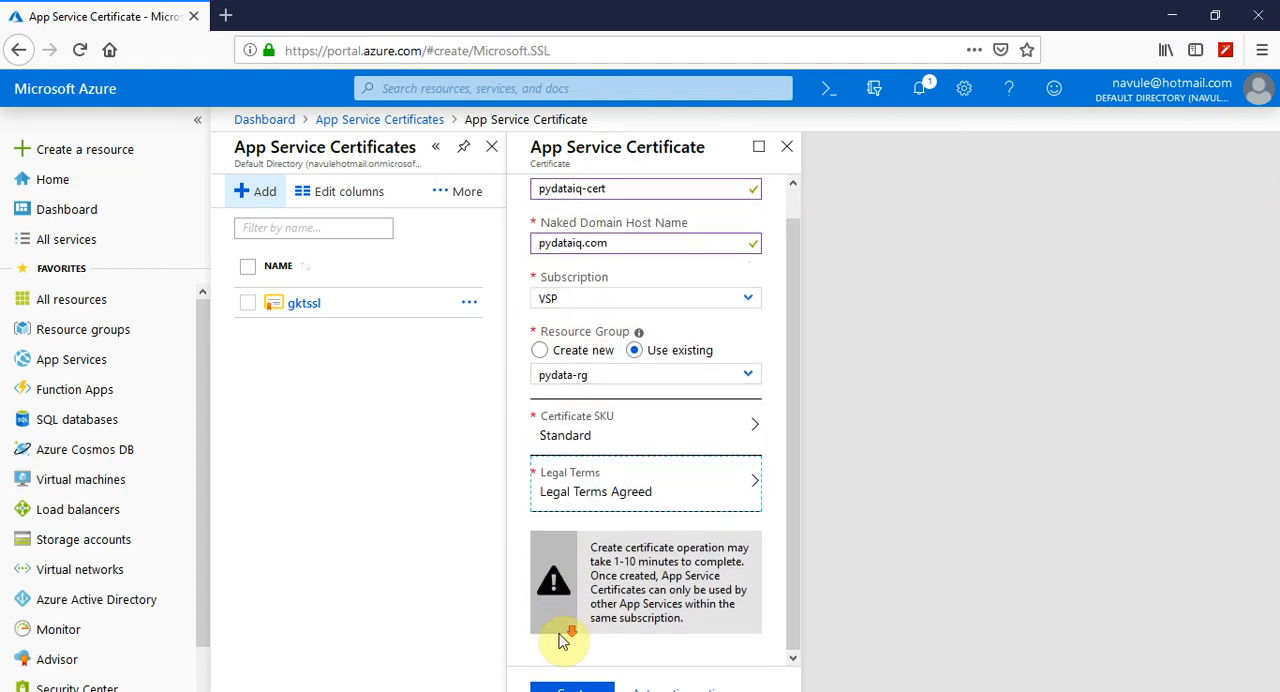
left_click(570, 688)
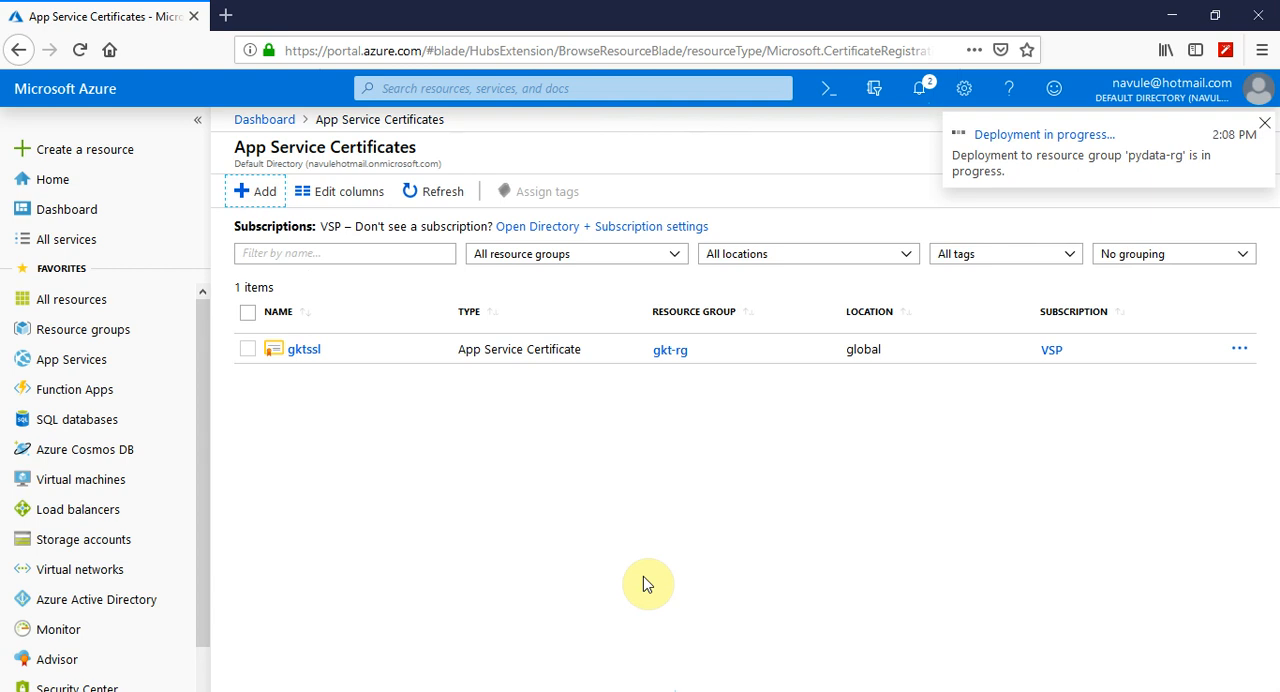
Open the certificate deployment's details and refresh them to follow its status
left_click(988, 136)
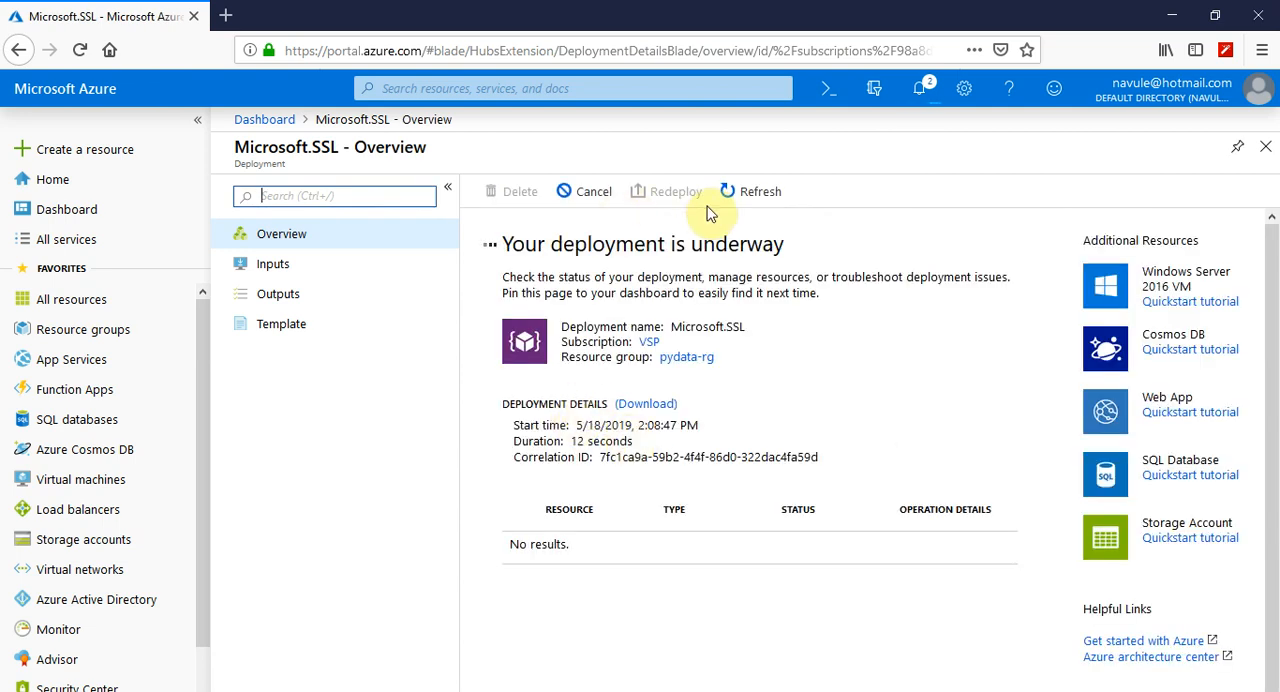
left_click(760, 200)
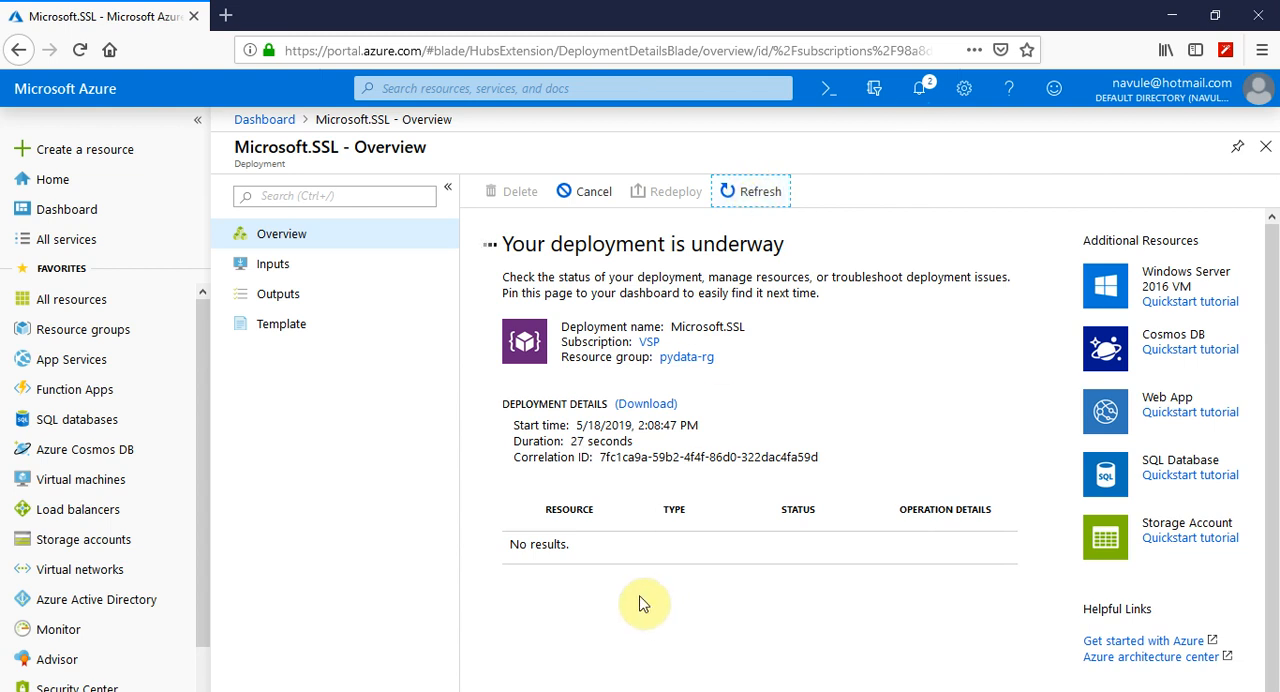
scroll(532, 580, "down", 1)
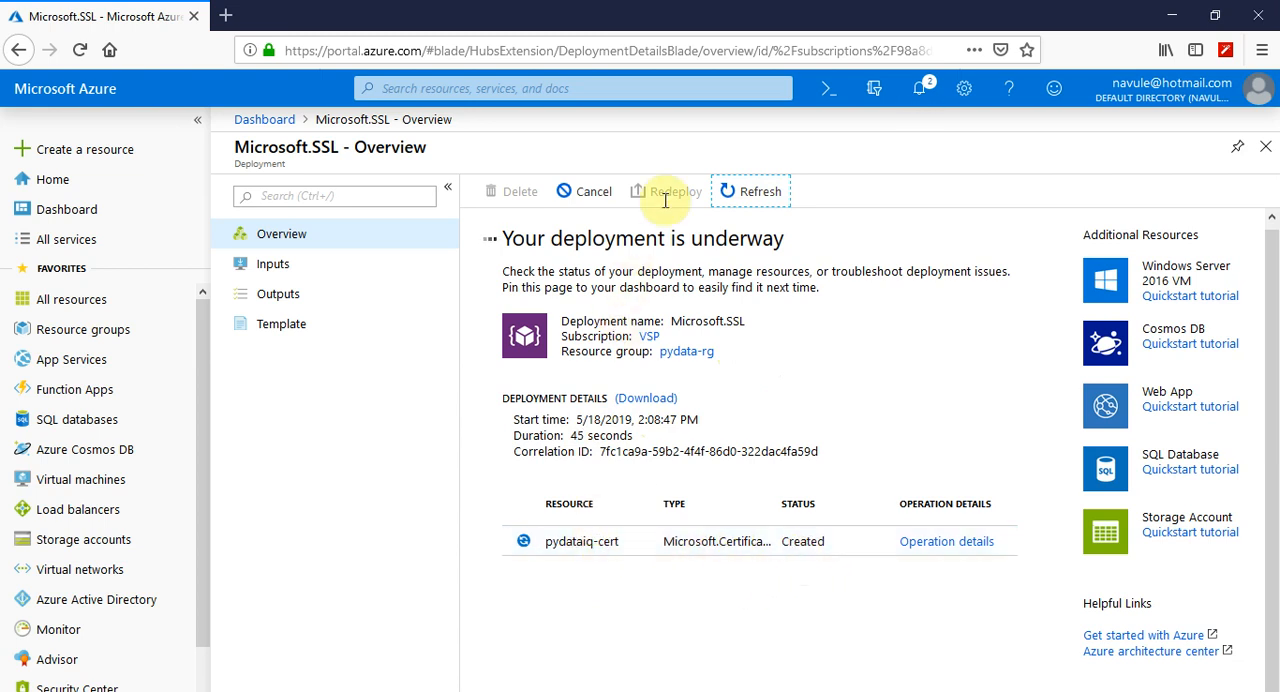
left_click(727, 198)
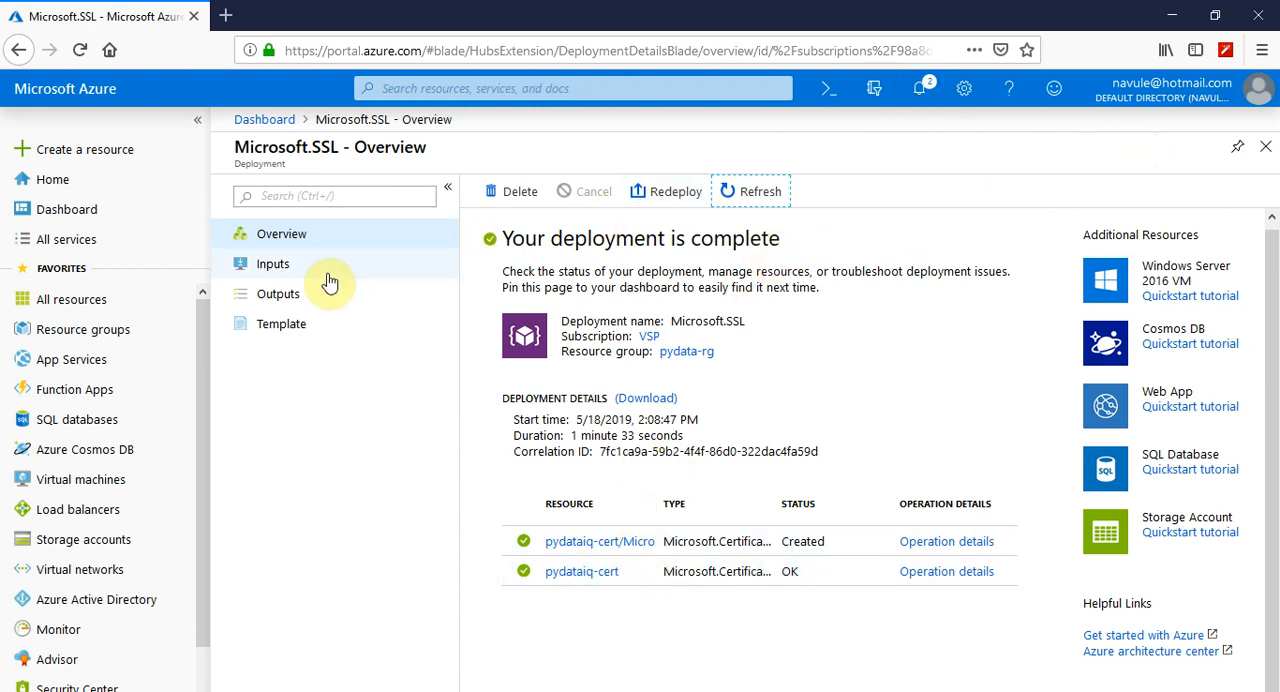
left_click(748, 195)
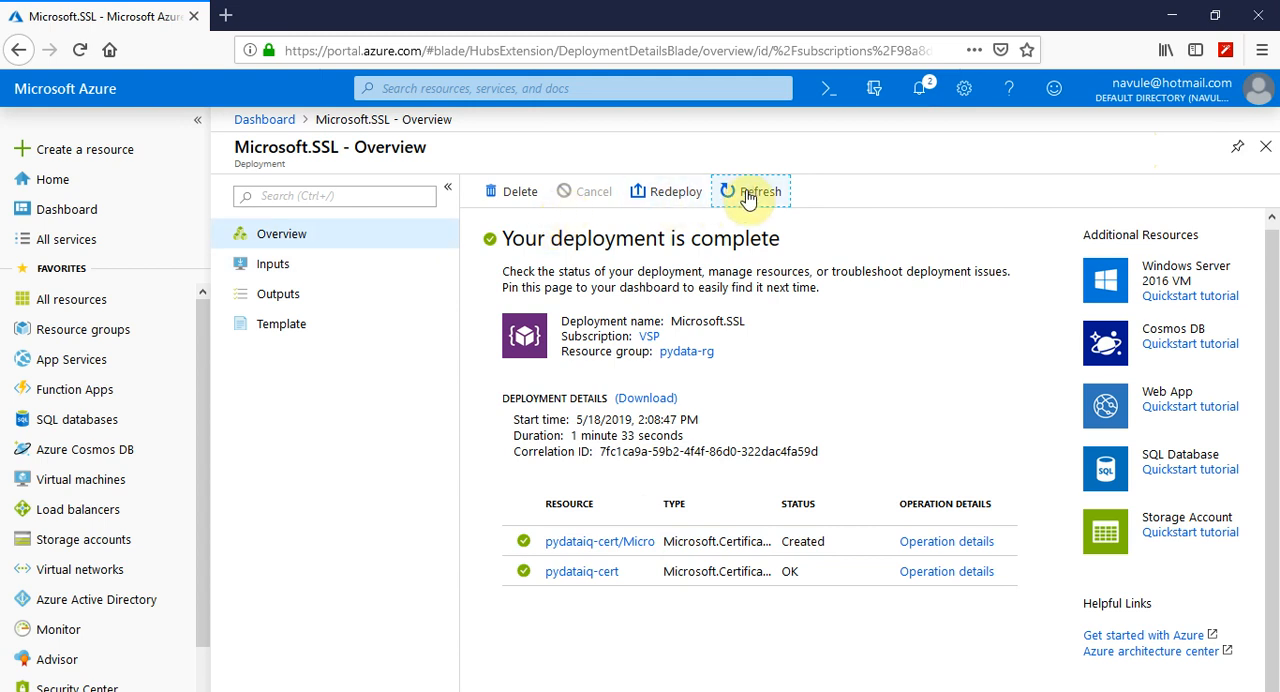
Open the deployed pydataiq-cert resource and its required Key Vault store configuration, and review the listed setup steps
left_click(584, 574)
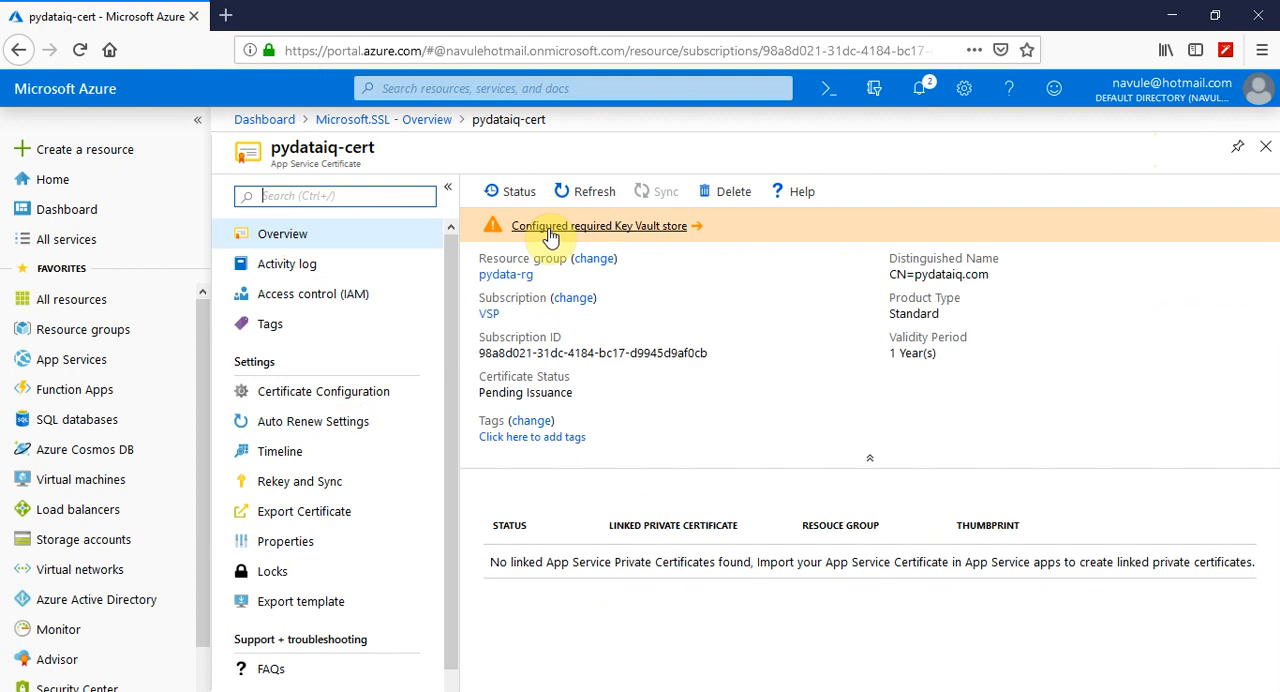
left_click(621, 236)
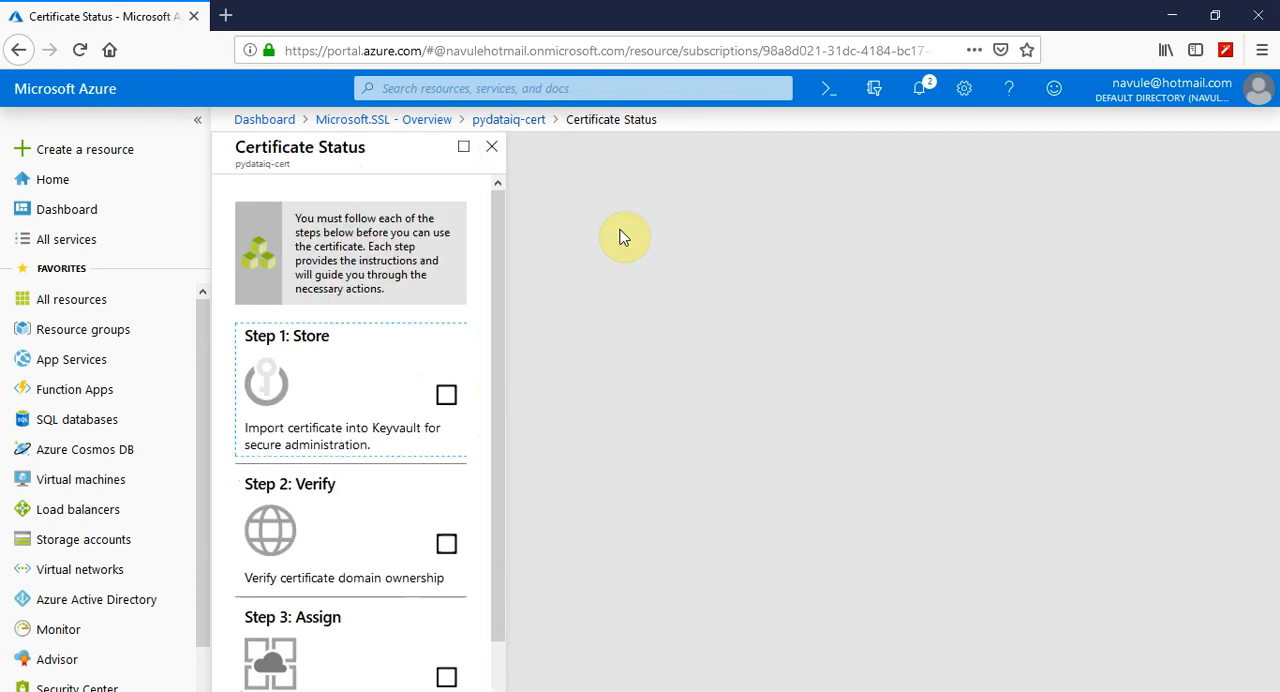
left_click(383, 386)
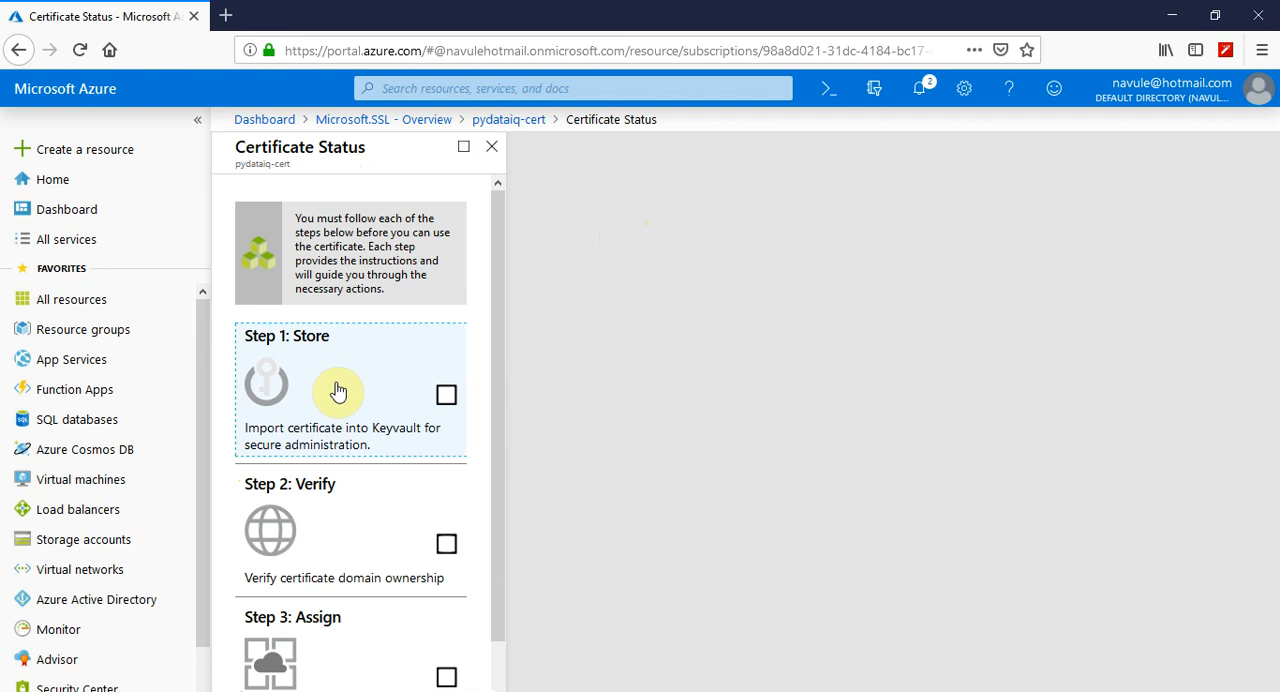
scroll(338, 392, "down", 1)
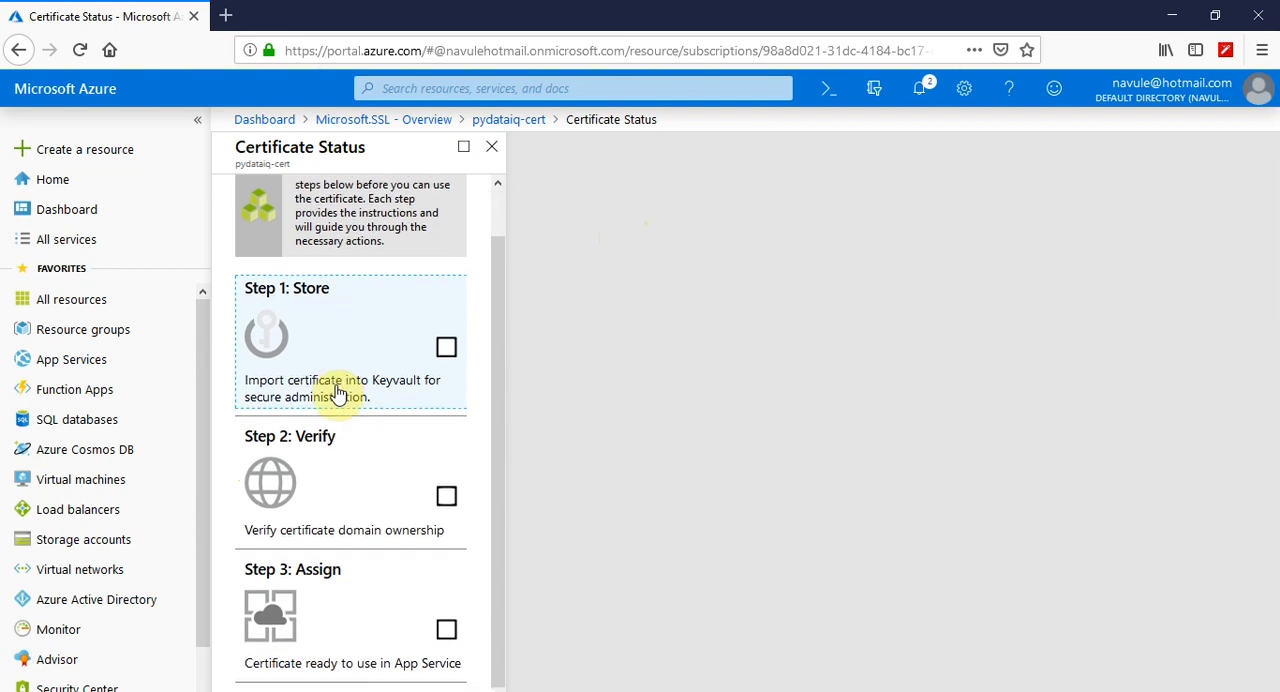
scroll(338, 393, "up", 1)
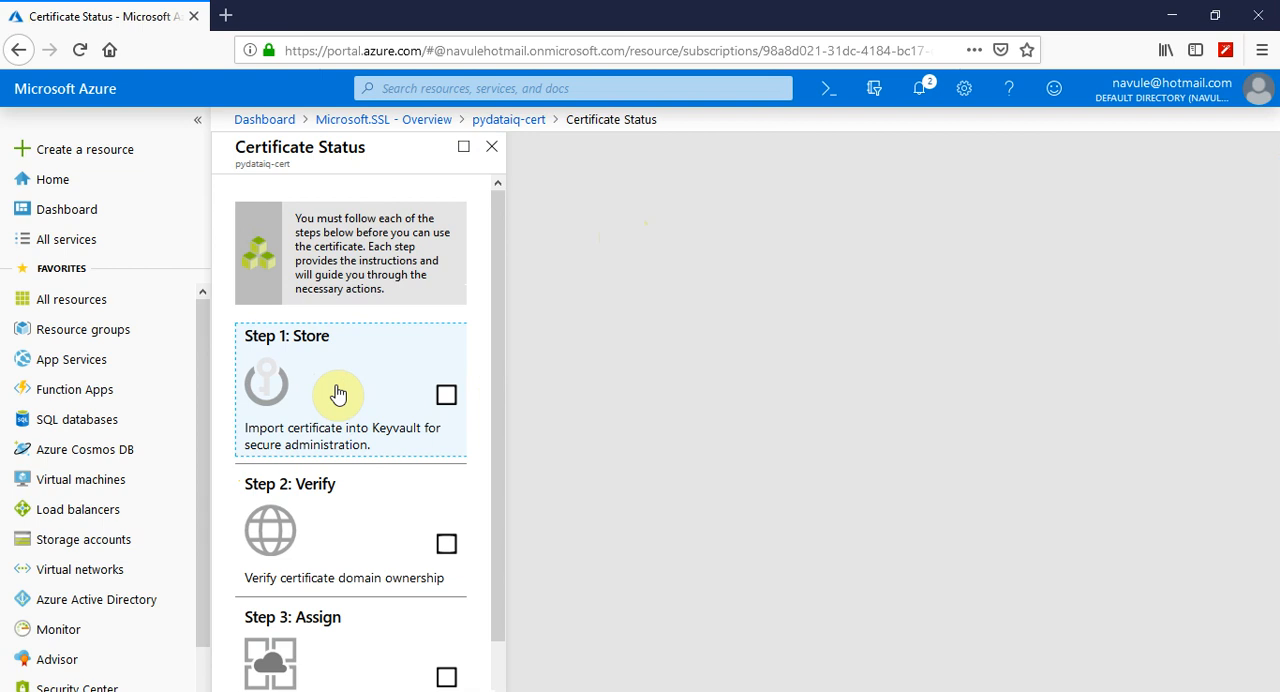
scroll(338, 393, "down", 1)
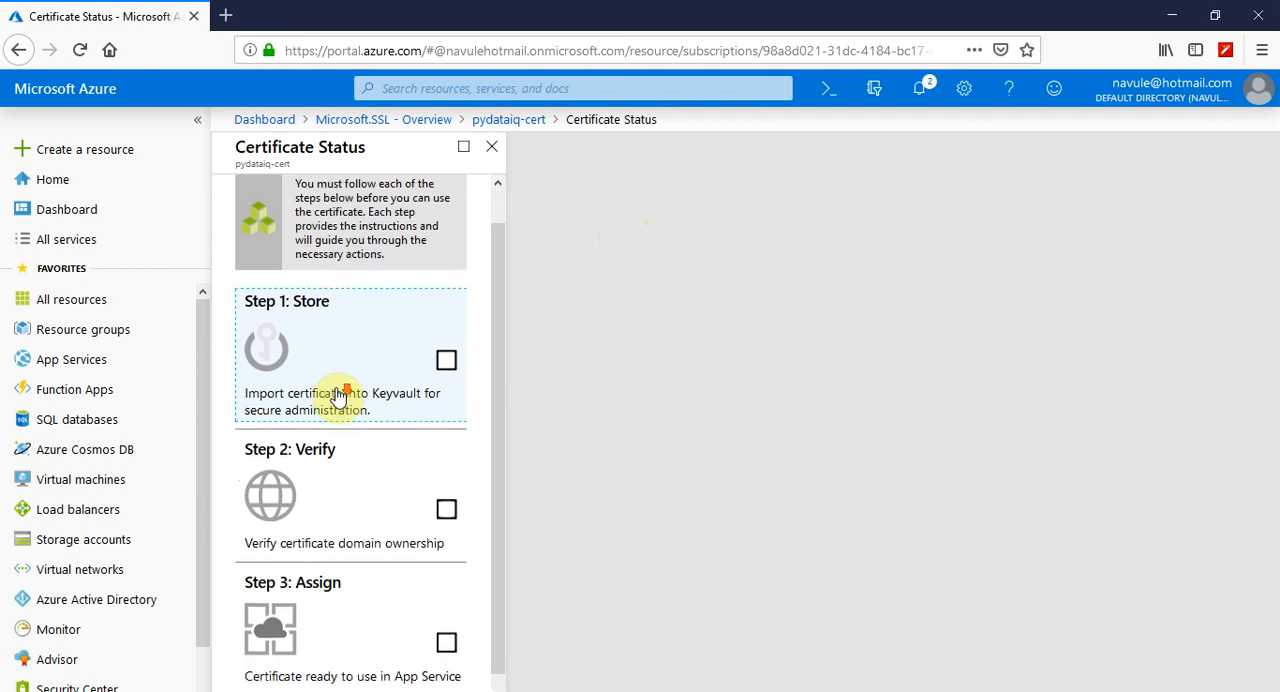
Open Step 1: Store and select gkt-vault as the certificate's Key Vault repository
scroll(338, 395, "up", 1)
left_click(338, 396)
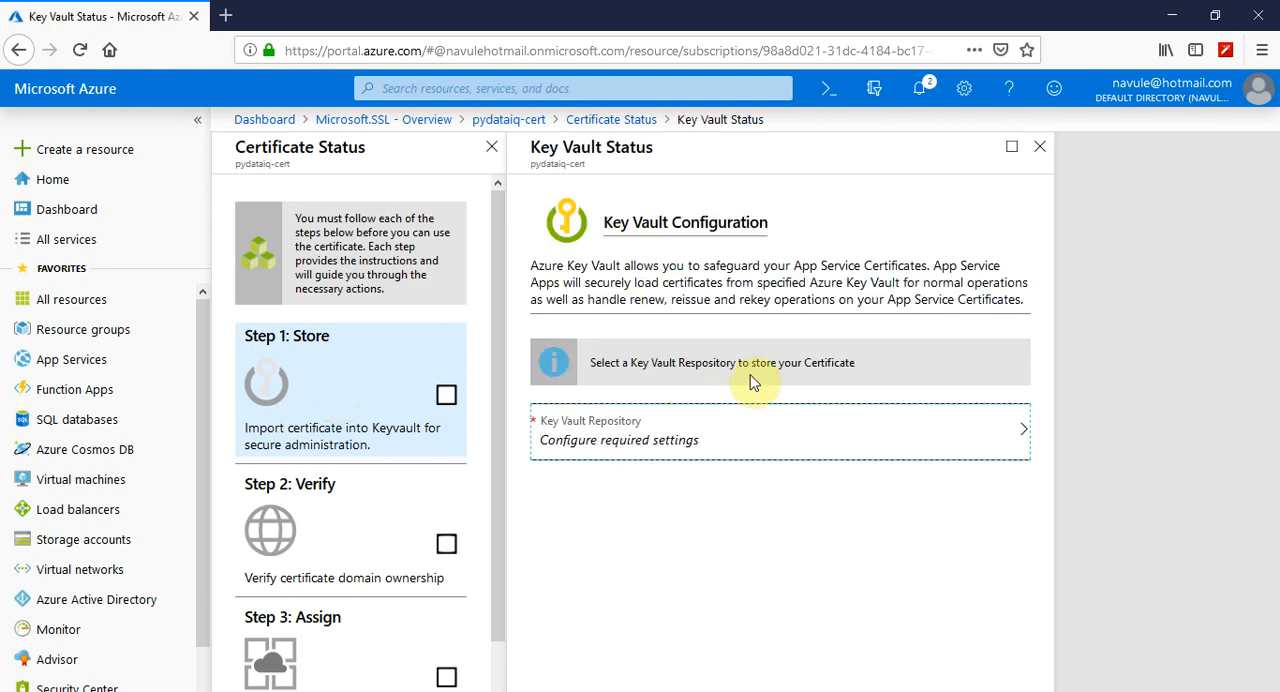
left_click(703, 443)
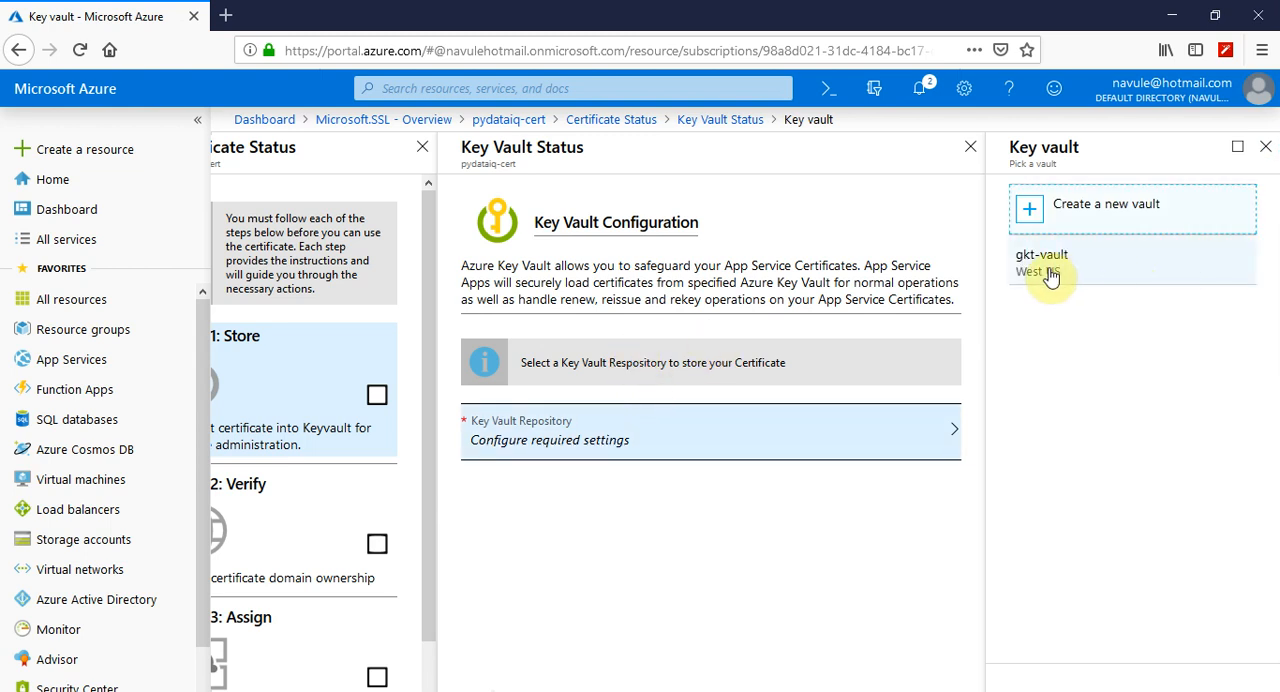
left_click(1050, 277)
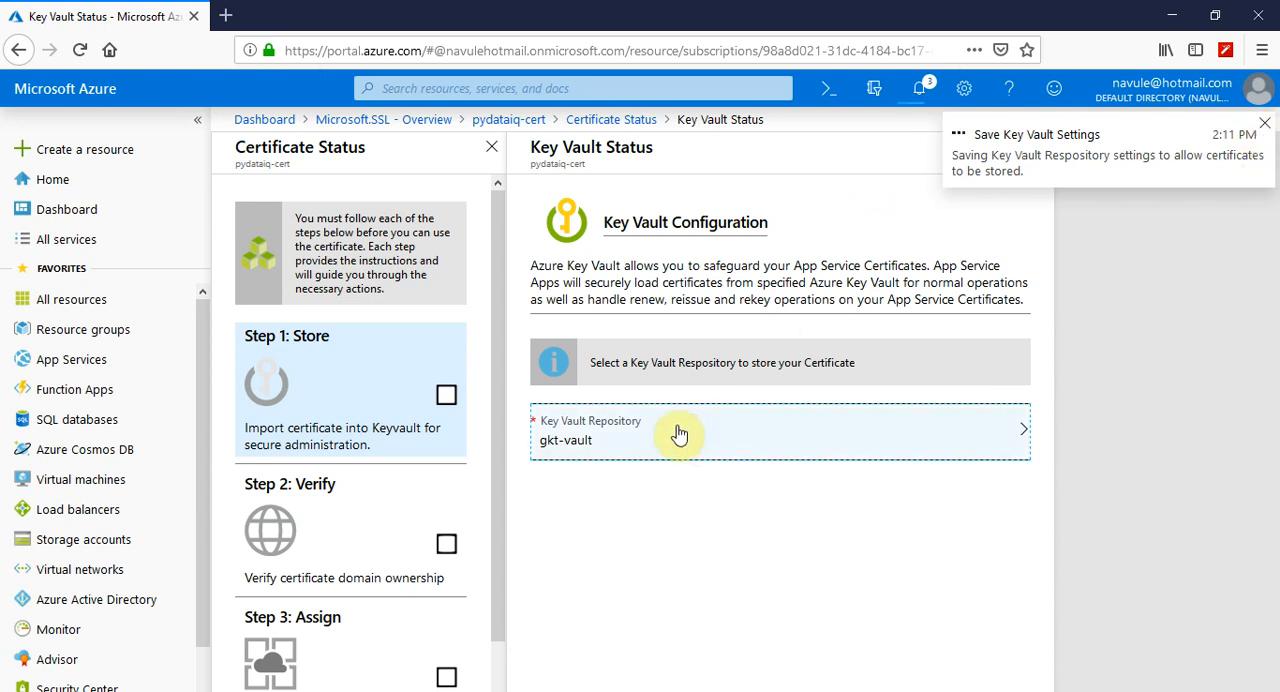
scroll(355, 389, "down", 1)
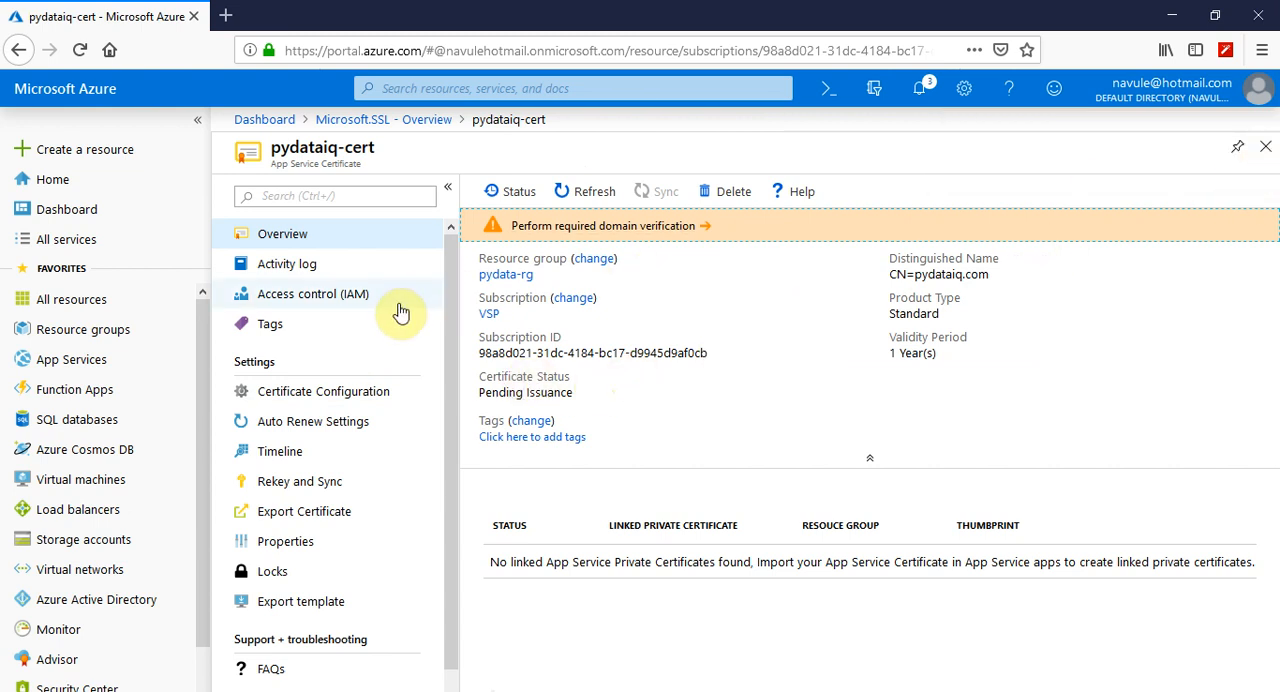
Open the certificate's Step 2: Verify page from the required domain verification notice and refresh the verification status
left_click(582, 238)
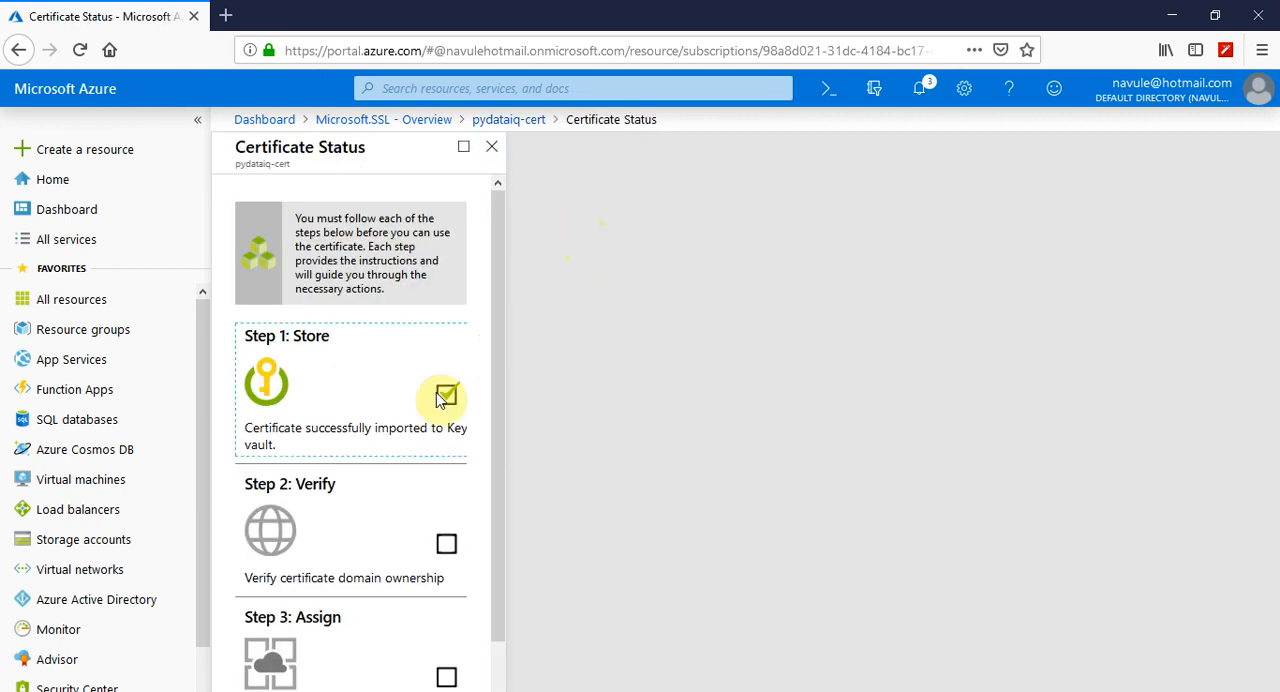
scroll(369, 392, "down", 1)
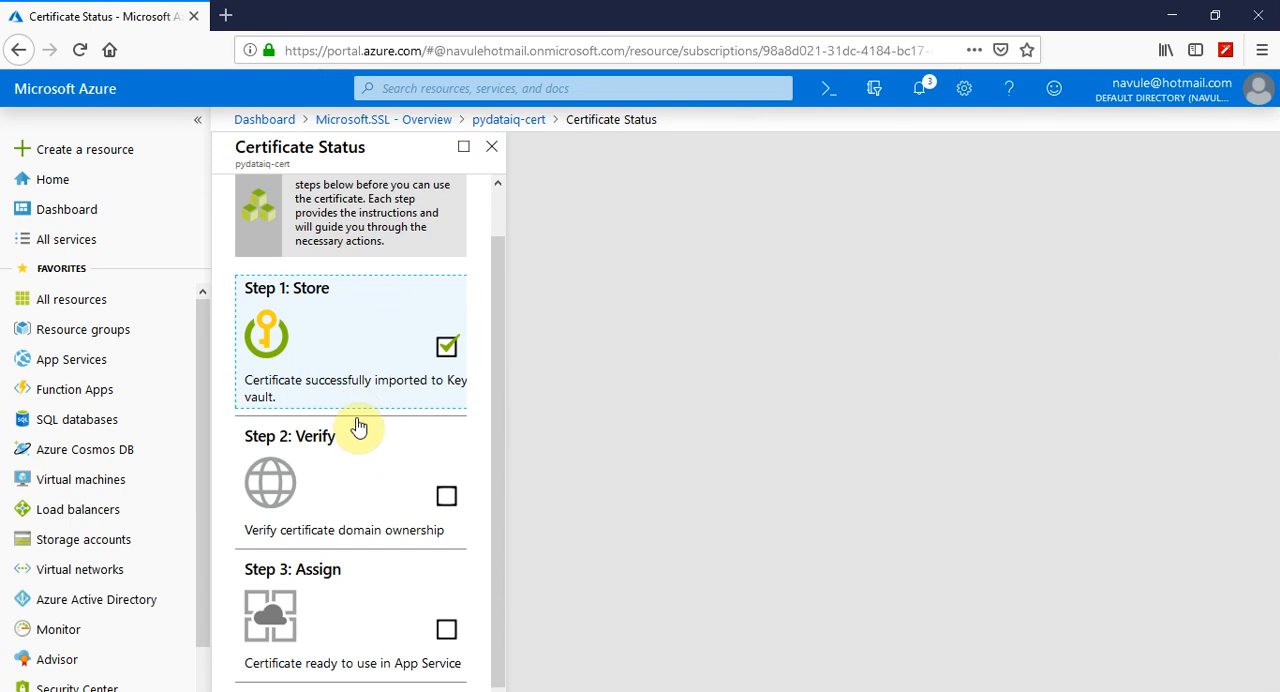
left_click(346, 508)
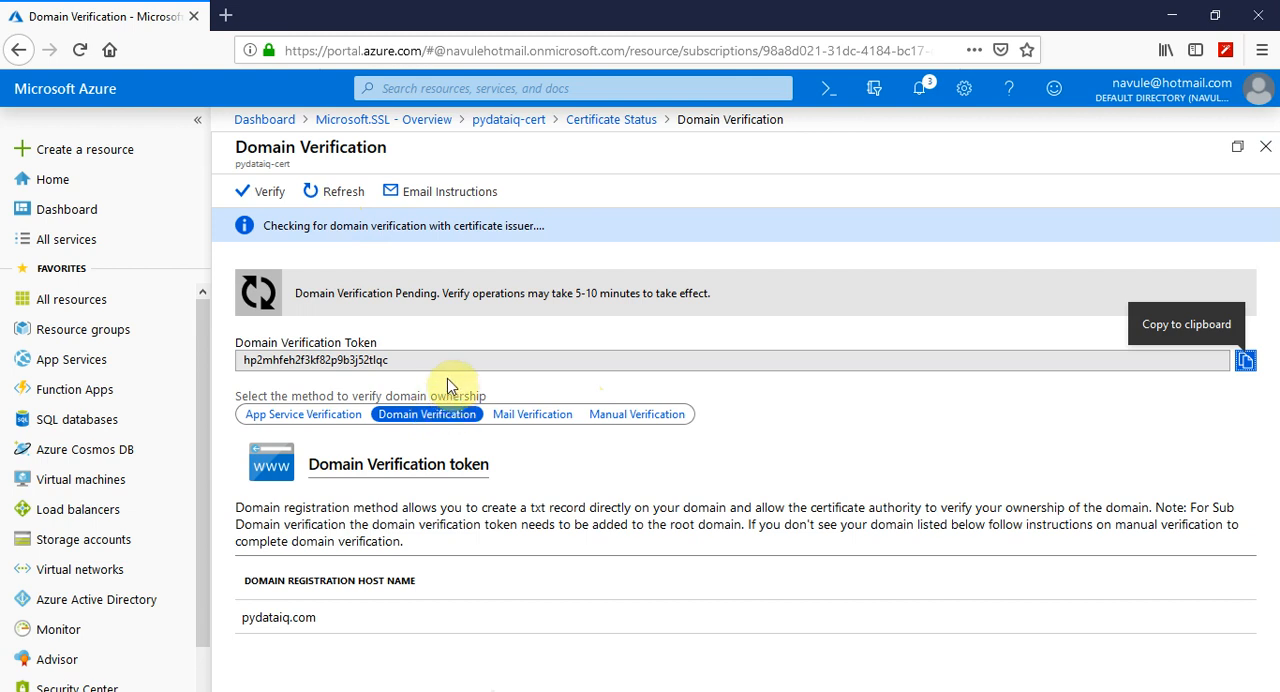
left_click(325, 195)
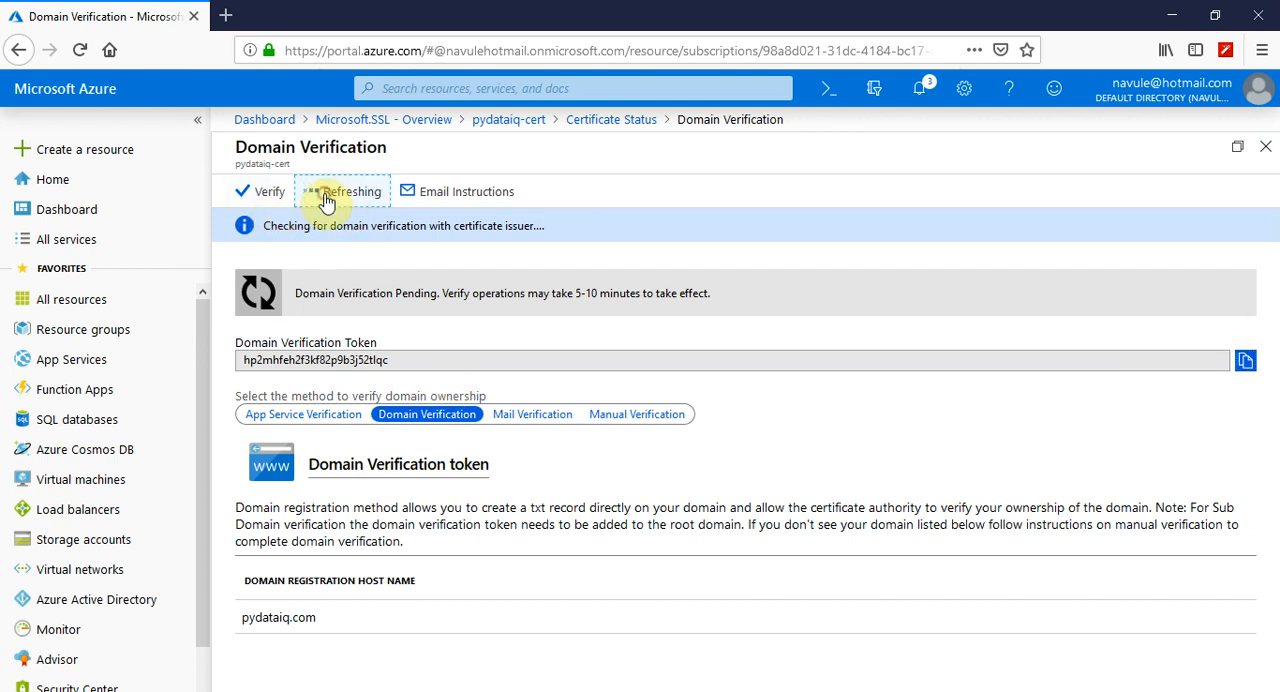
left_click(265, 196)
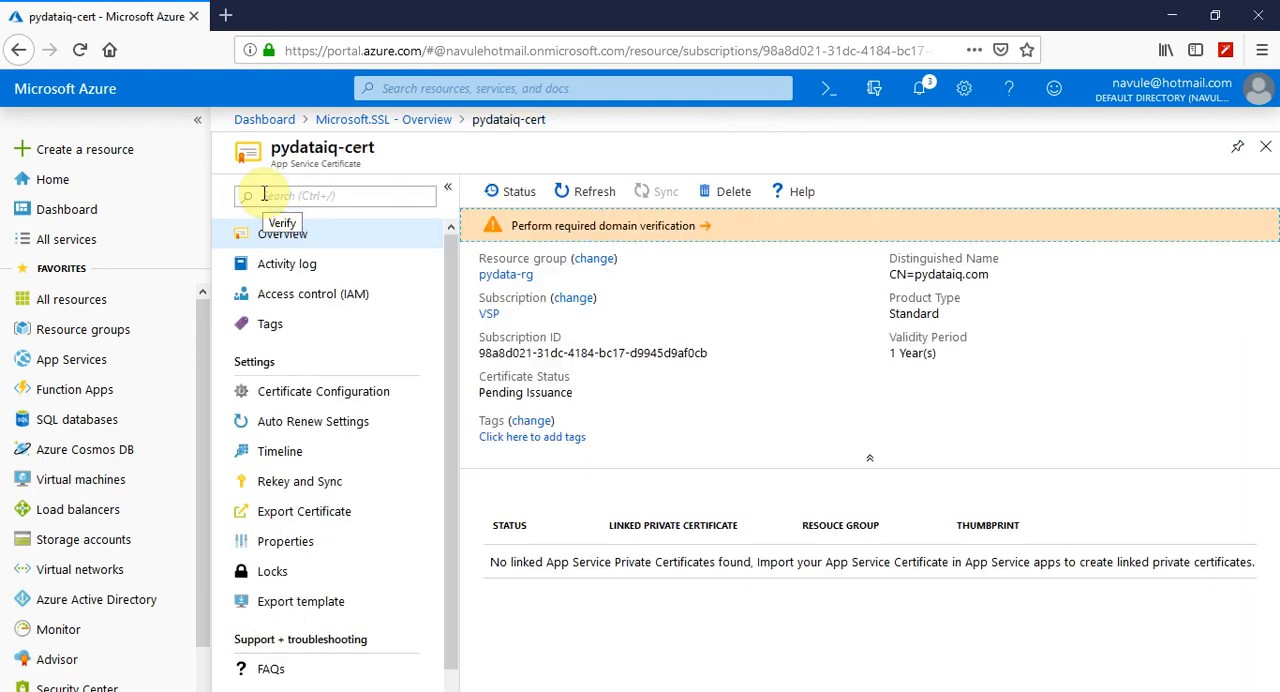
Reopen the certificate's Step 2: Verify page and run verification with the Domain Verification method
left_click(567, 228)
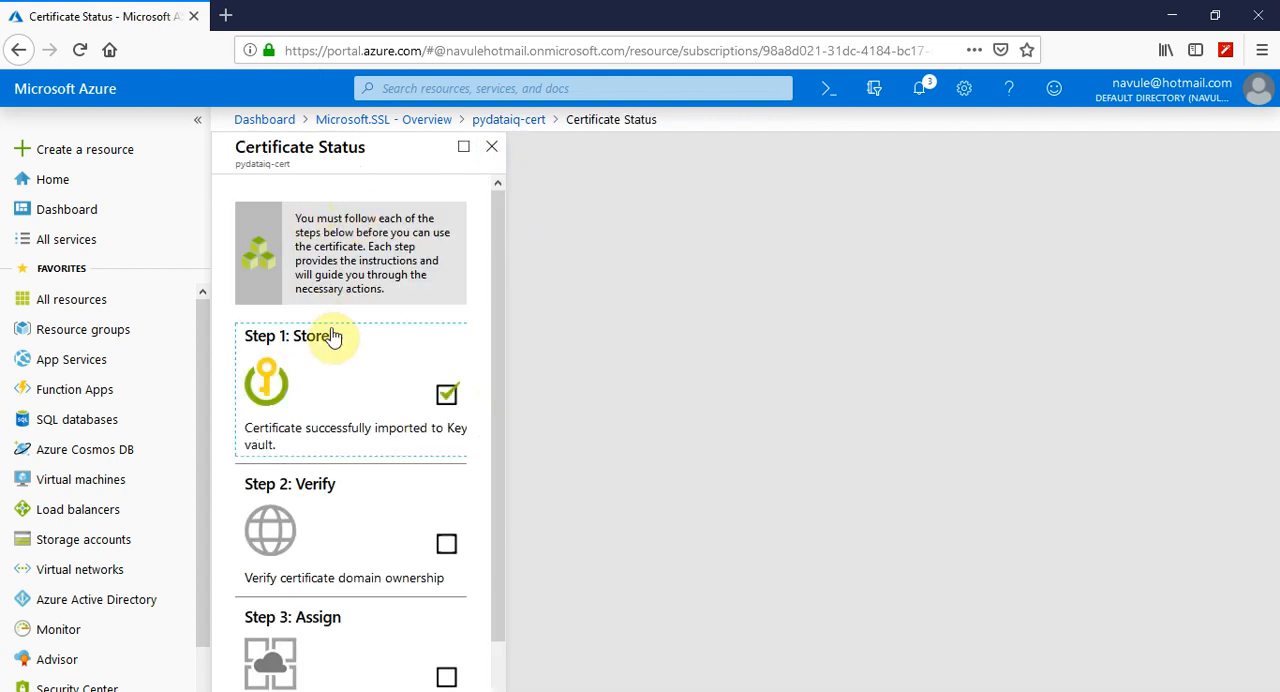
left_click(320, 518)
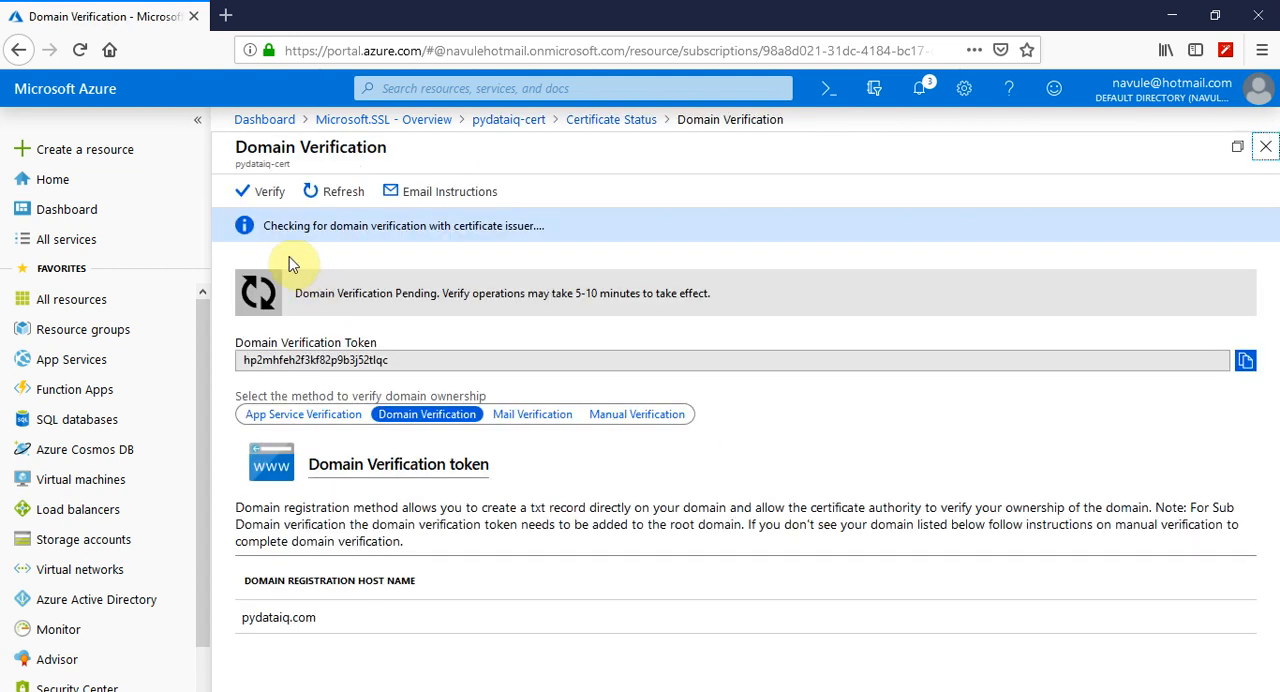
left_click(265, 196)
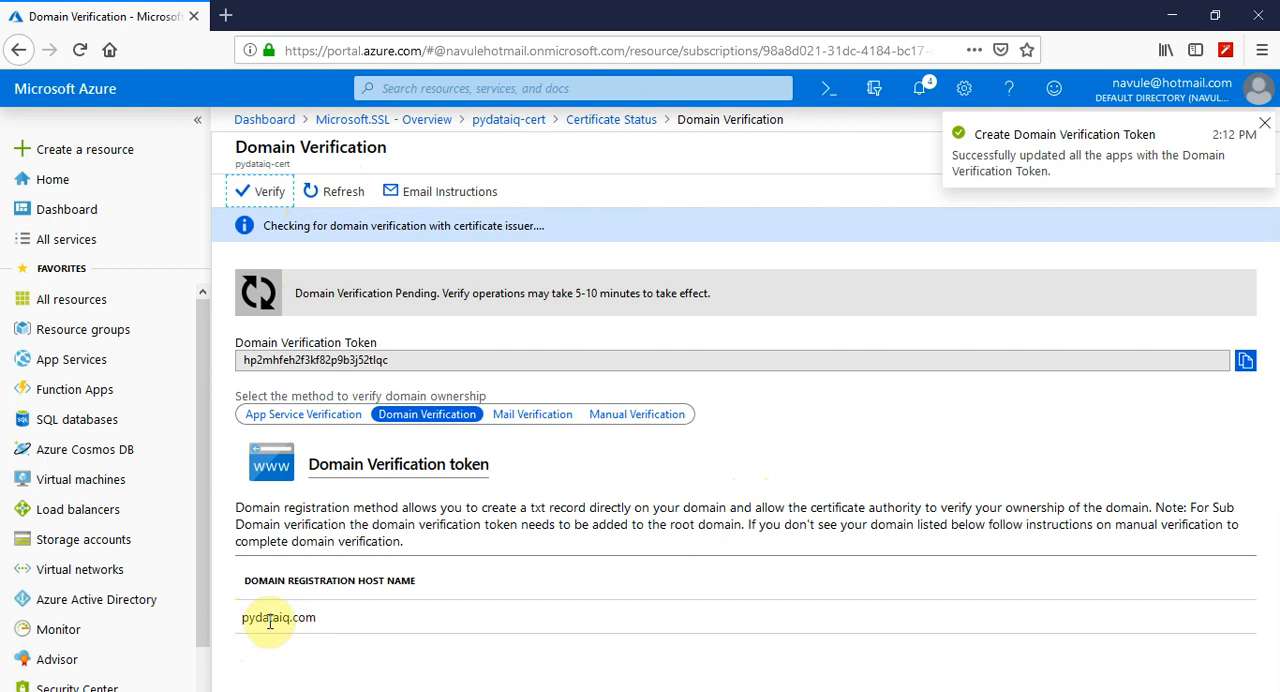
Check the domain registration host name and the portal notifications, and refresh the domain verification status
left_click_drag(316, 617, 242, 620)
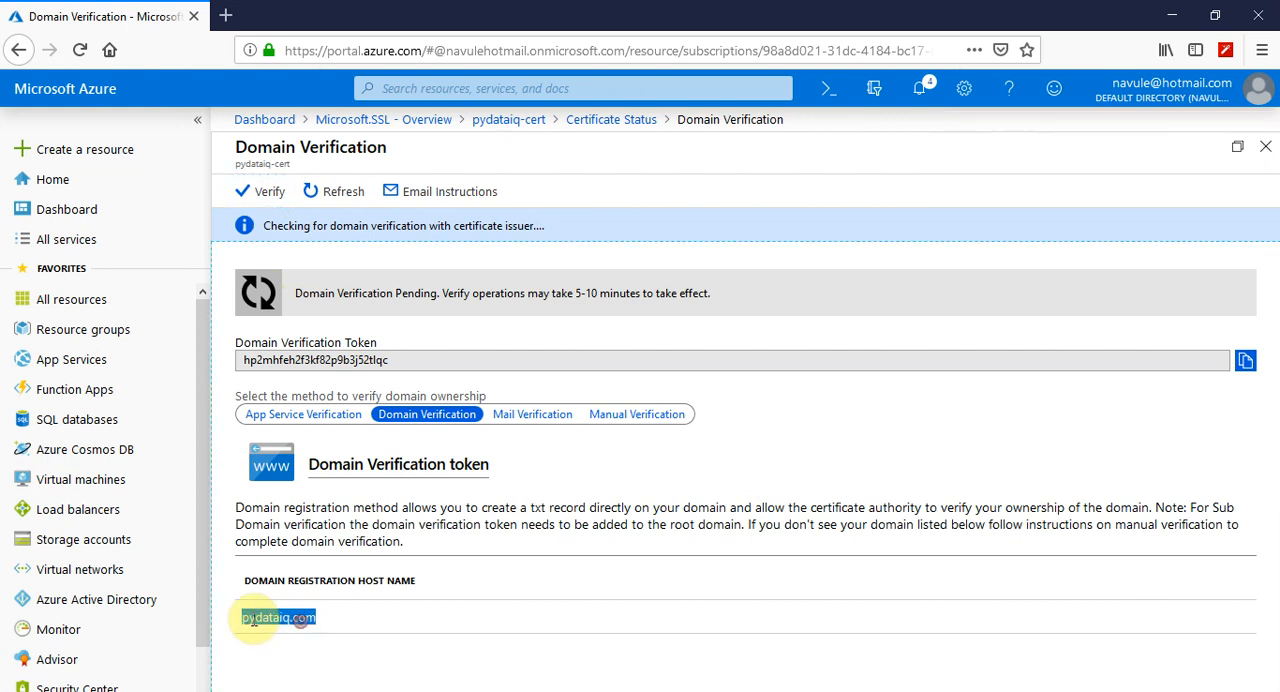
left_click(418, 632)
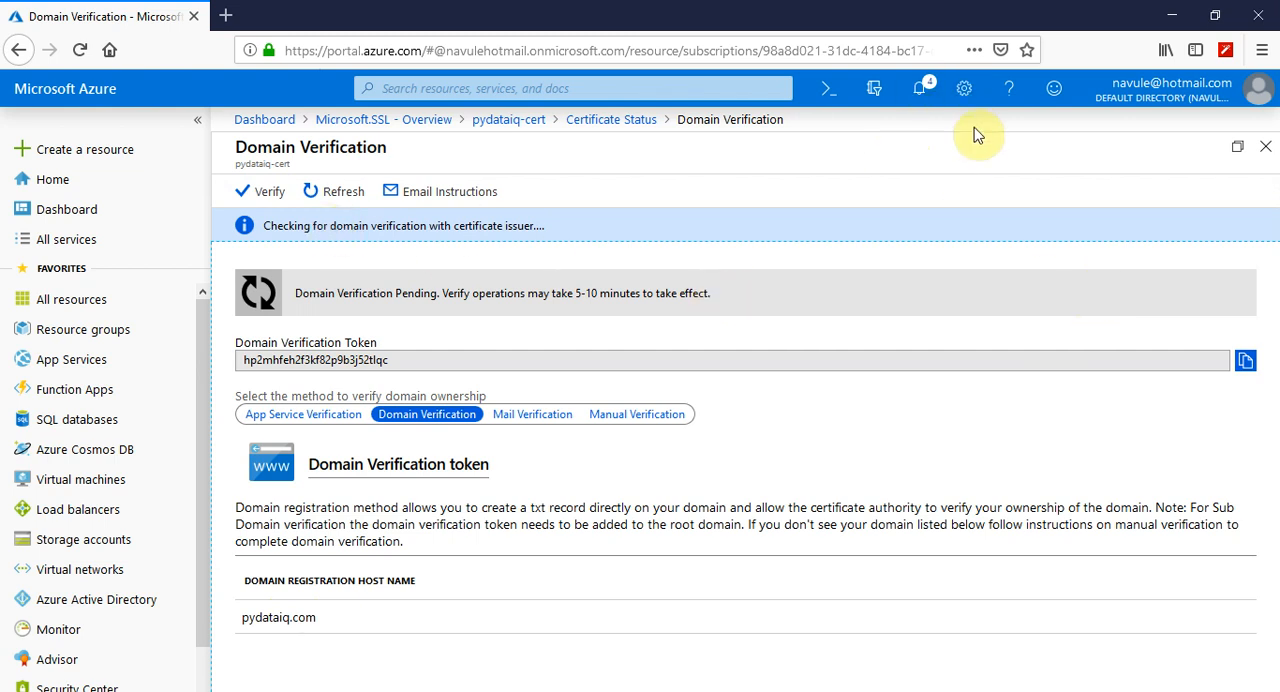
left_click(924, 92)
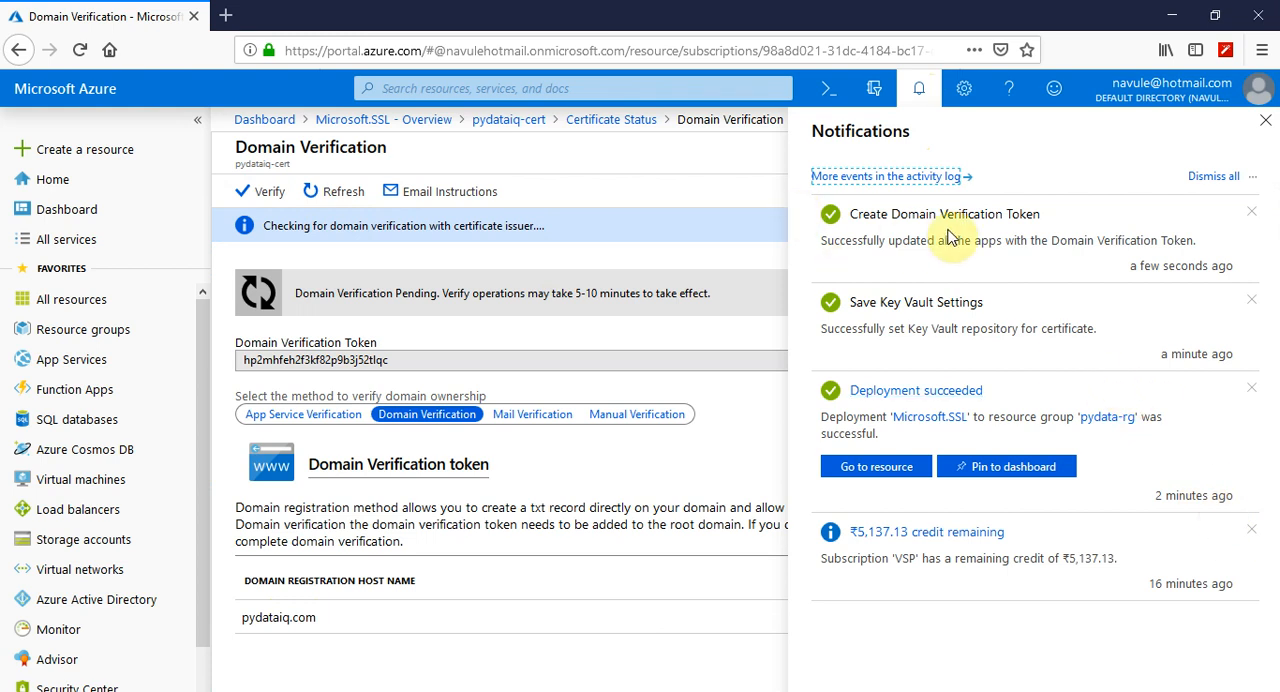
left_click(1265, 121)
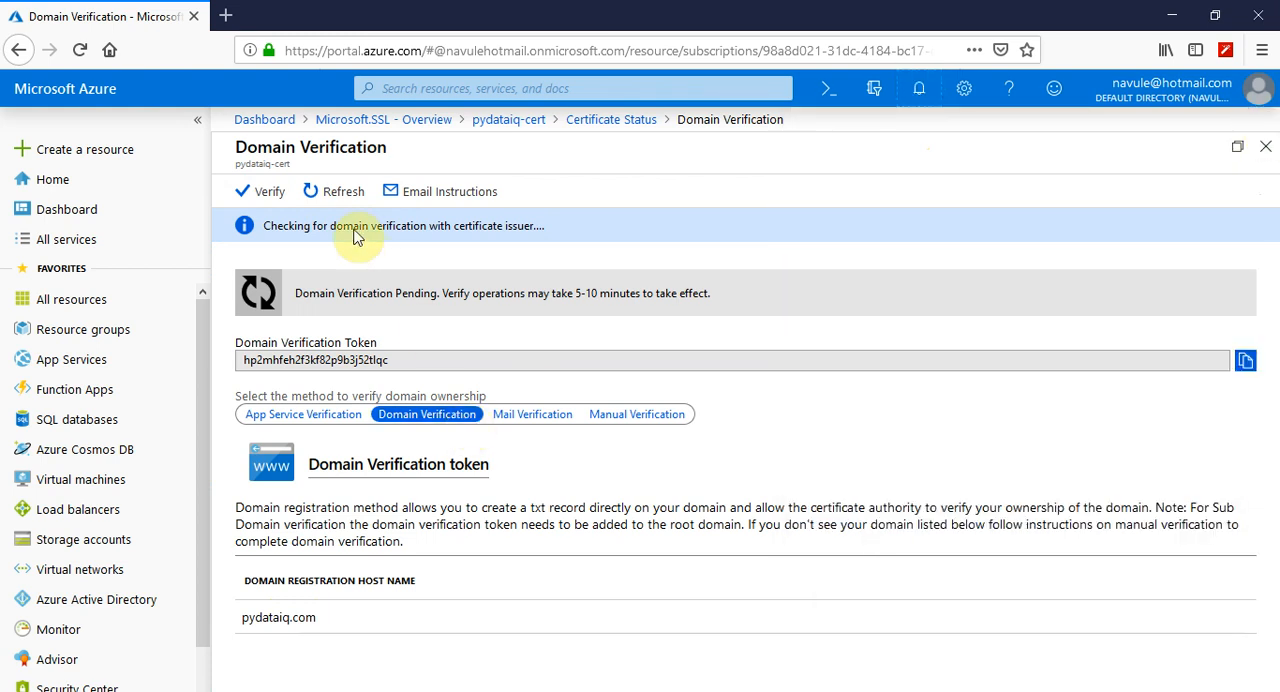
left_click(348, 191)
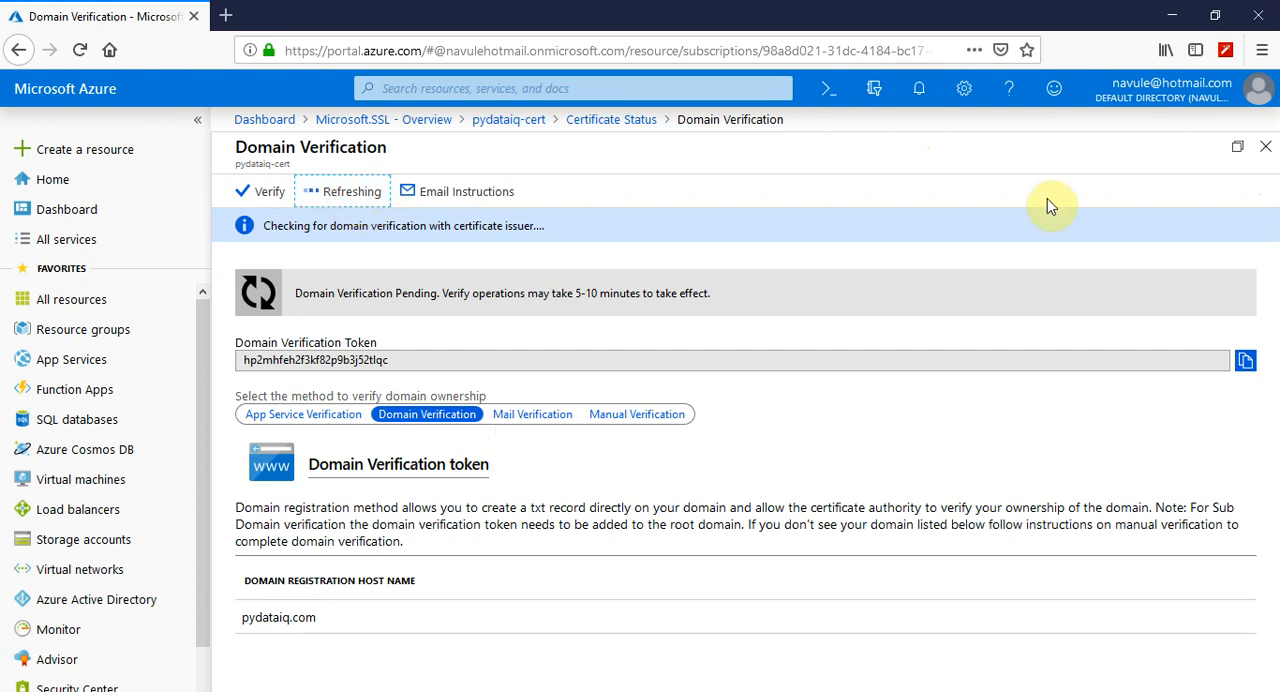
Return to the certificate's setup steps, open Step 3: Assign, and review the instructions for assigning it to an App Service app
left_click(1264, 147)
left_click(557, 230)
left_click(557, 230)
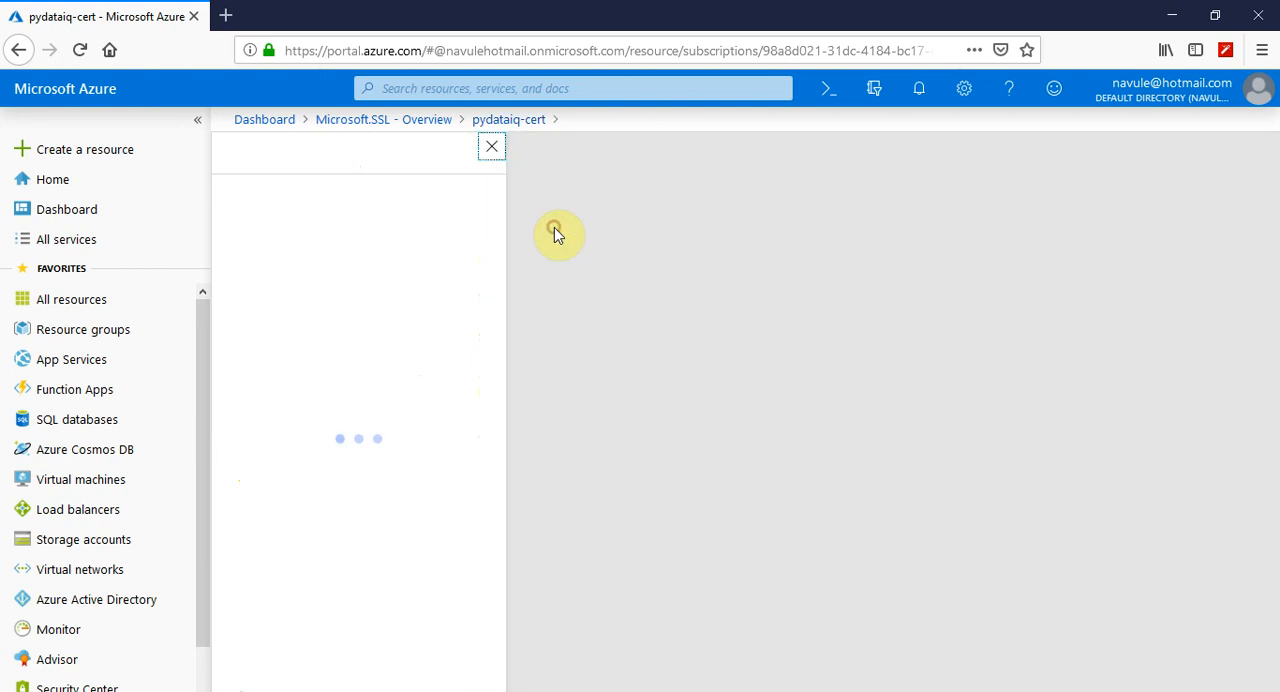
scroll(348, 460, "down", 2)
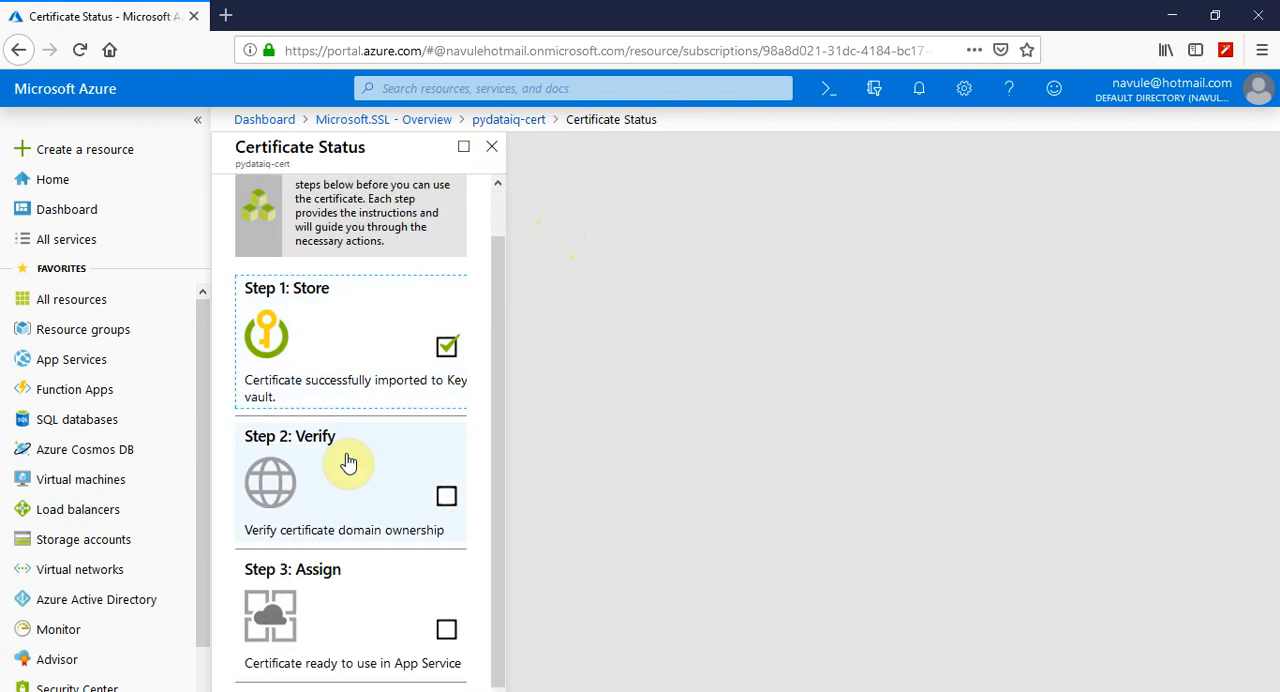
left_click(344, 615)
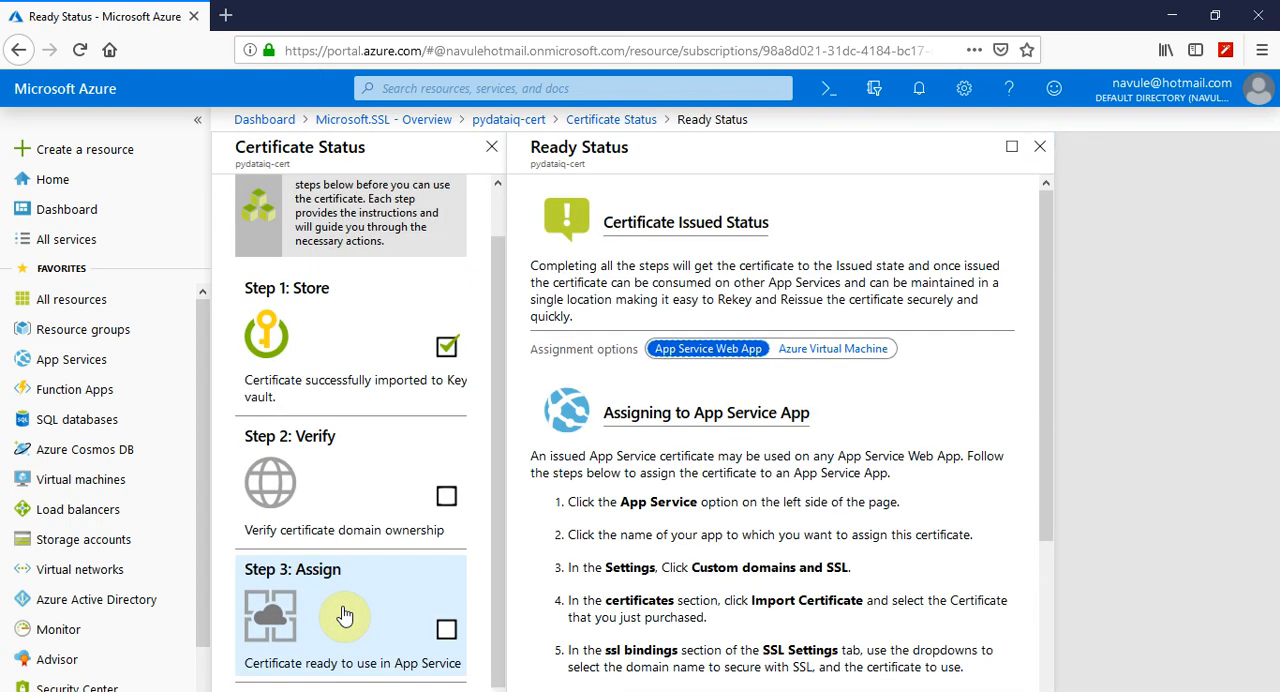
scroll(687, 357, "down", 4)
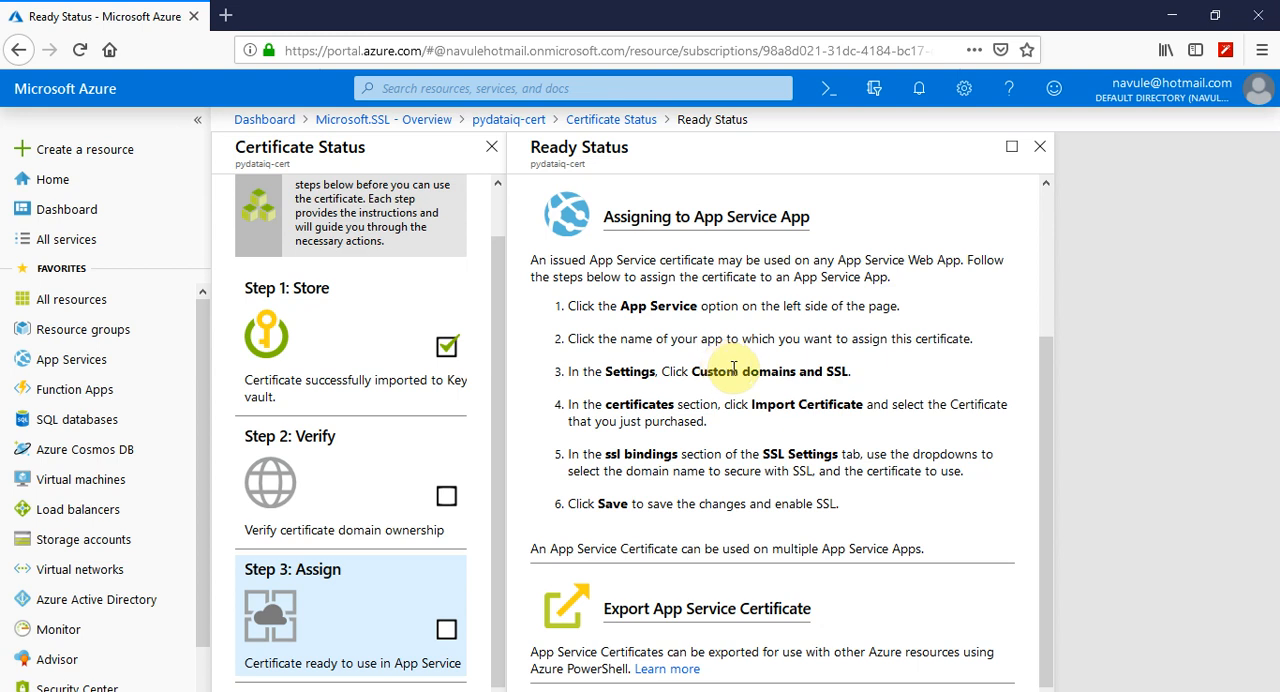
scroll(738, 376, "up", 4)
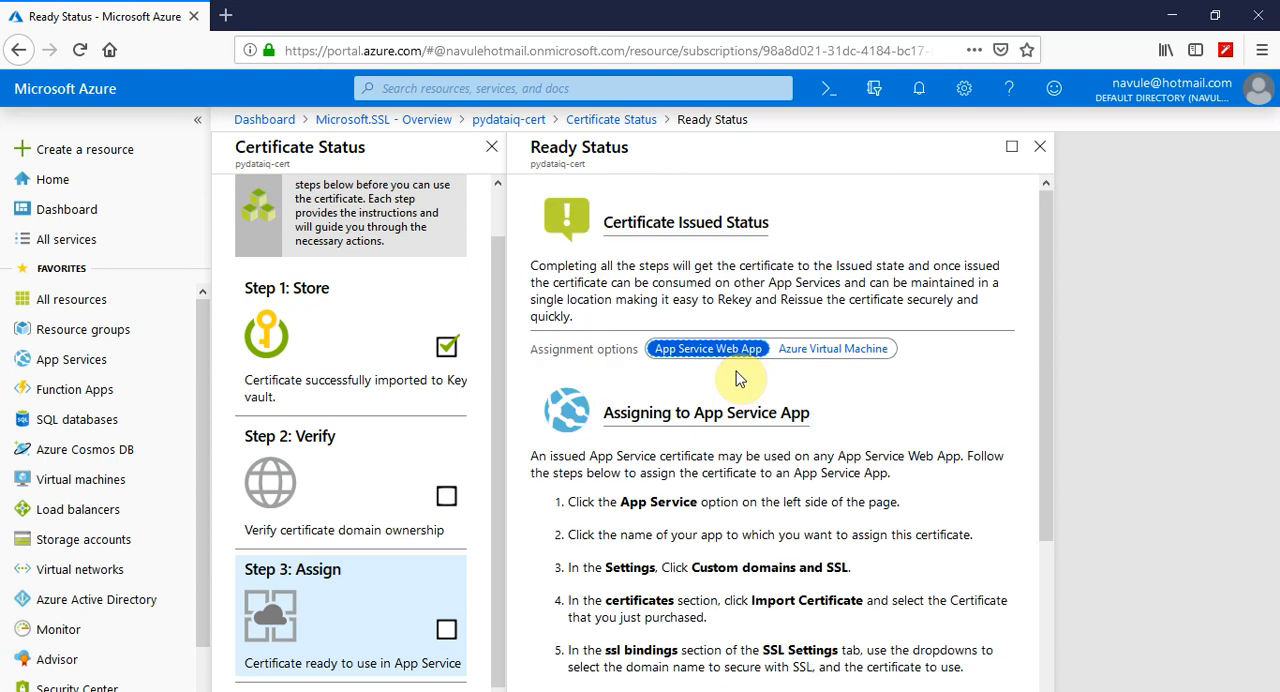